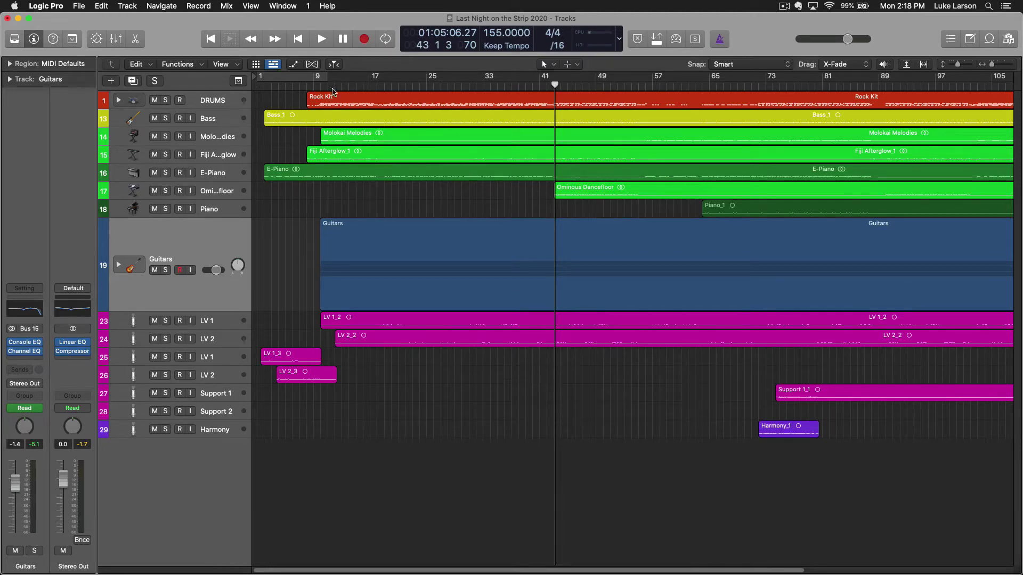
- Show track automation and raise the Guitars volume to +1.4 dB between about bars 34 and 39, with ramps on both sides
left_click(296, 65)
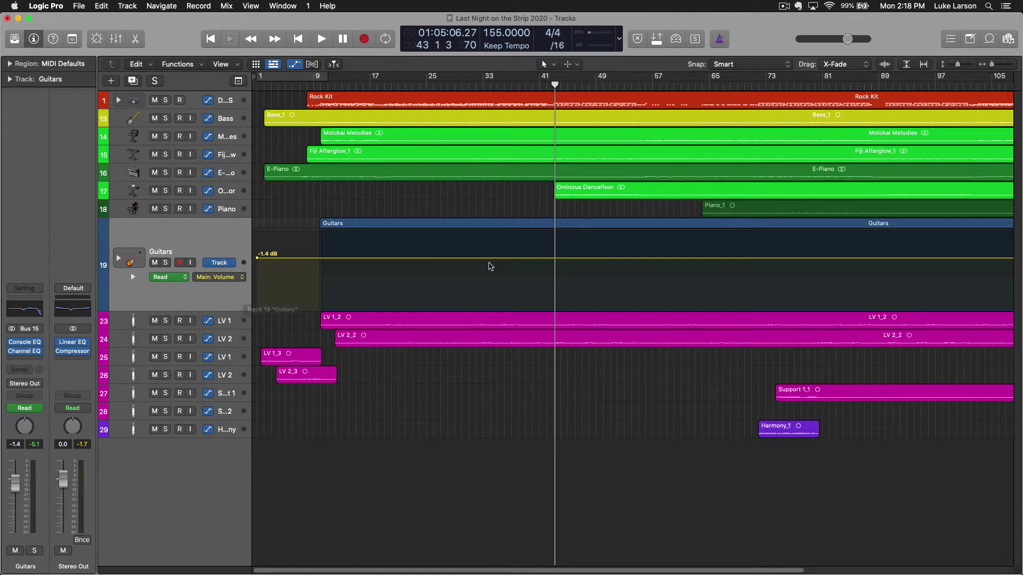
left_click_drag(488, 260, 512, 265)
left_click(539, 257)
left_click(479, 259)
left_click(492, 258)
left_click(528, 258)
left_click_drag(510, 258, 511, 251)
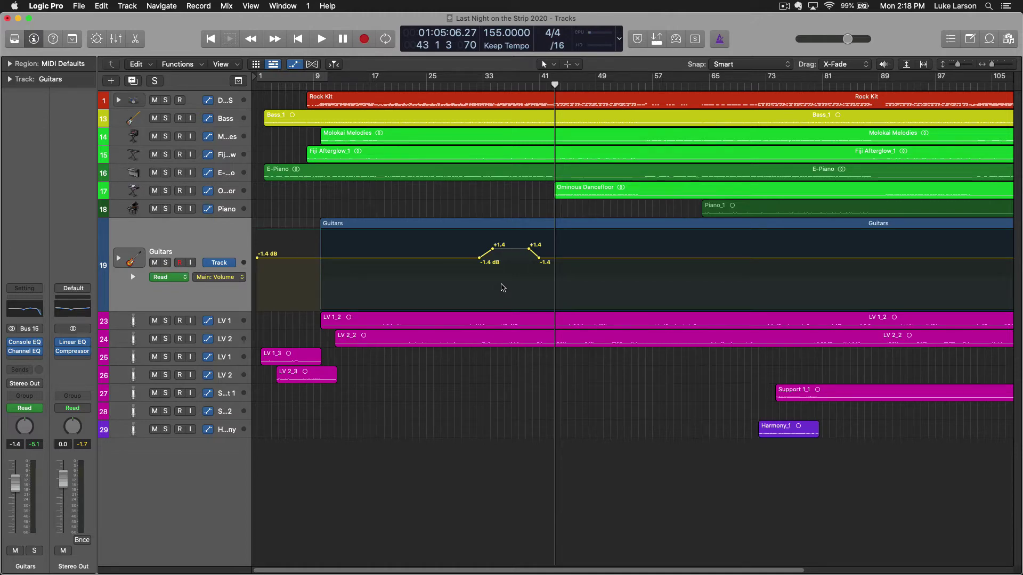
- Remove the volume point ending the raised section on Guitars and bend the descending line into a curve
left_click(529, 249)
key("shift+ctrl")
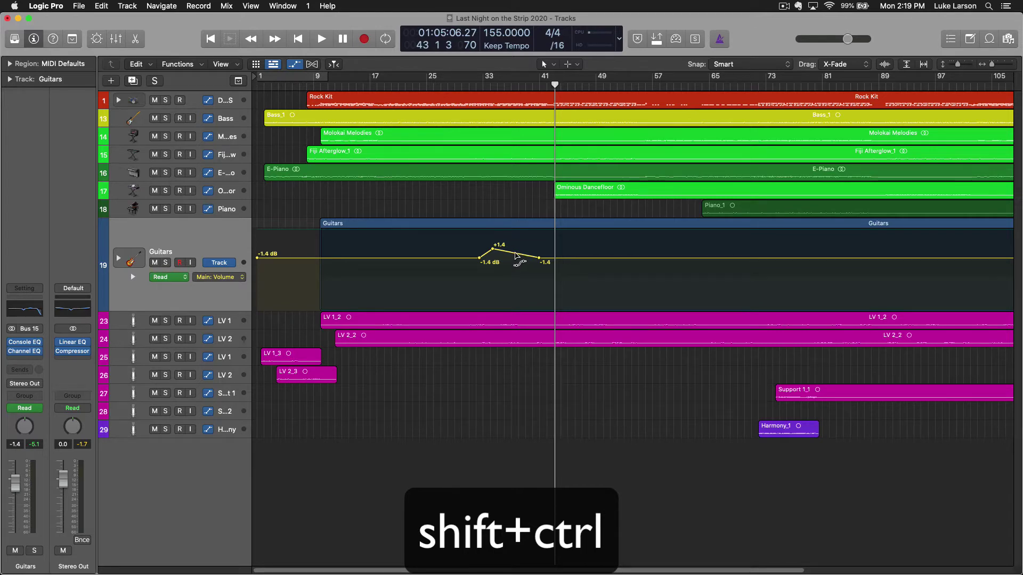
left_click_drag(516, 256, 529, 278)
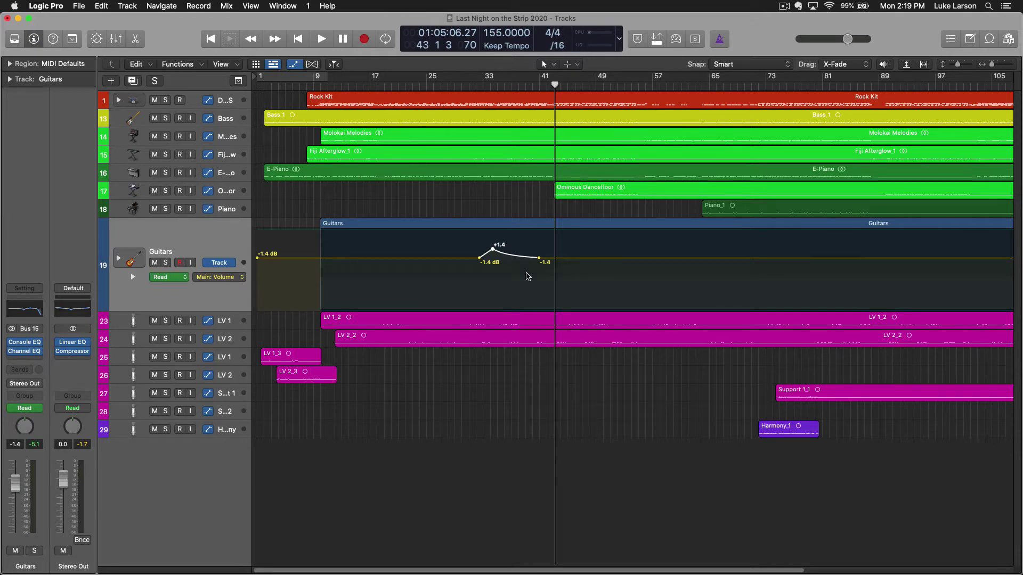
- Delete the volume automation points between about bars 32 and 41 on the Guitars track
left_click_drag(548, 241, 475, 268)
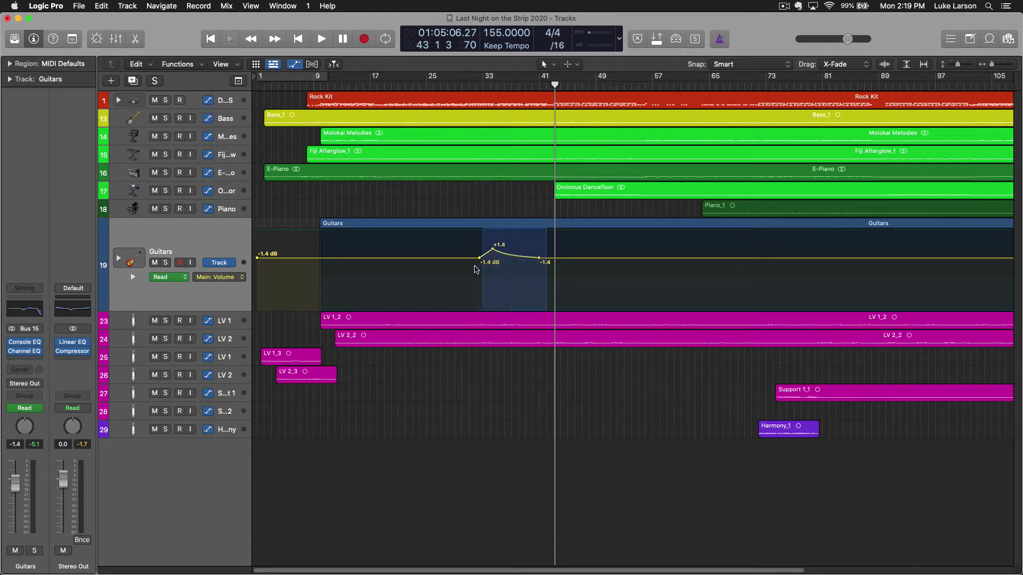
left_click(466, 270)
key("Delete")
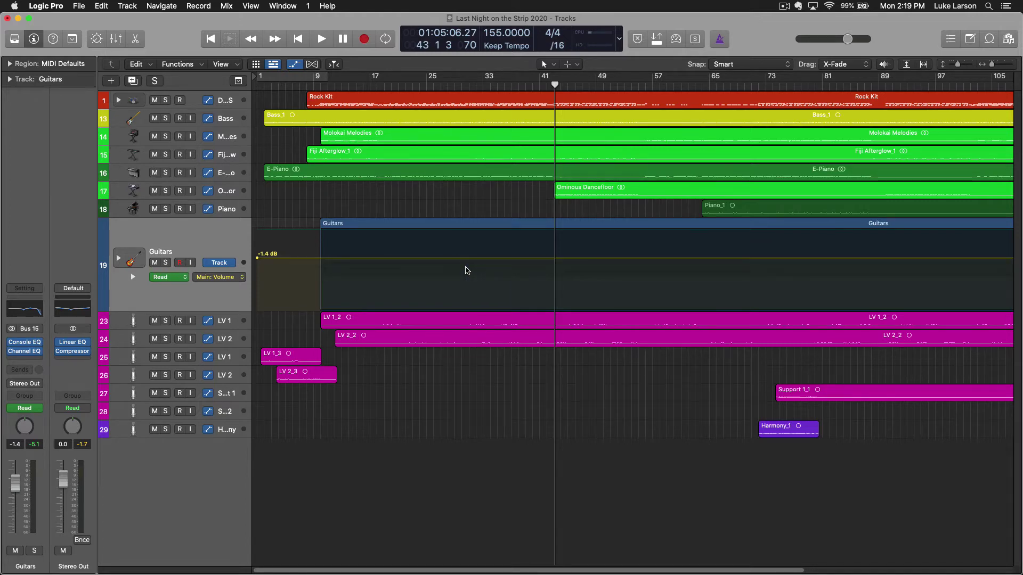
right_click(207, 291)
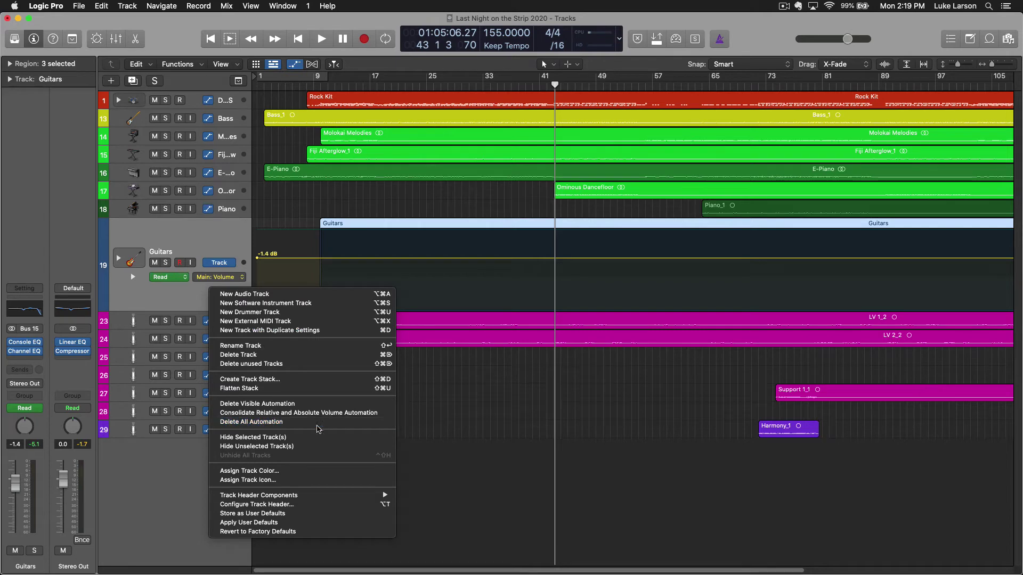
left_click(488, 238)
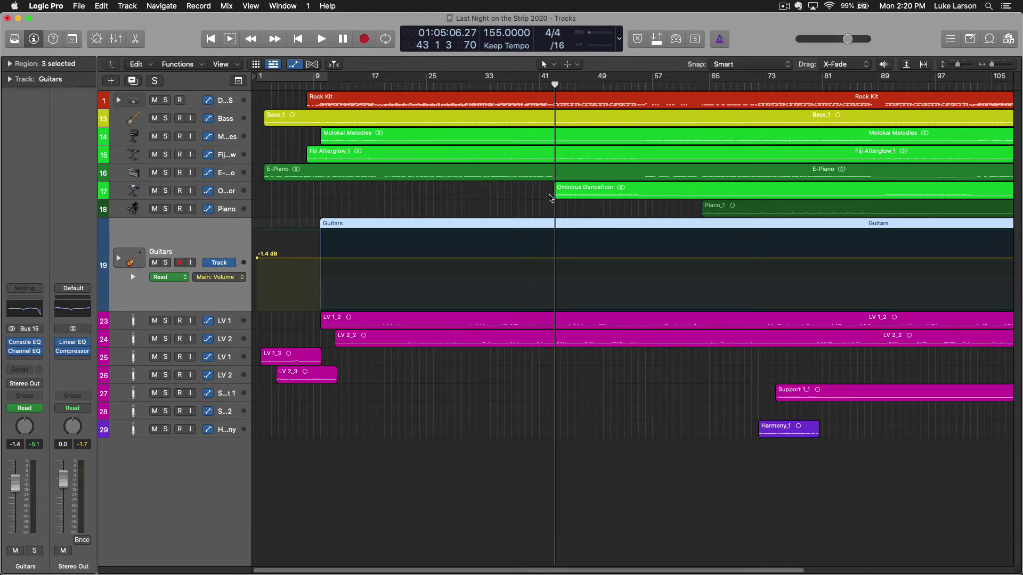
- Use the Marquee tool to select about bars 32 to 43 on Guitars and raise that section's volume to +3.0 dB
left_click(575, 65)
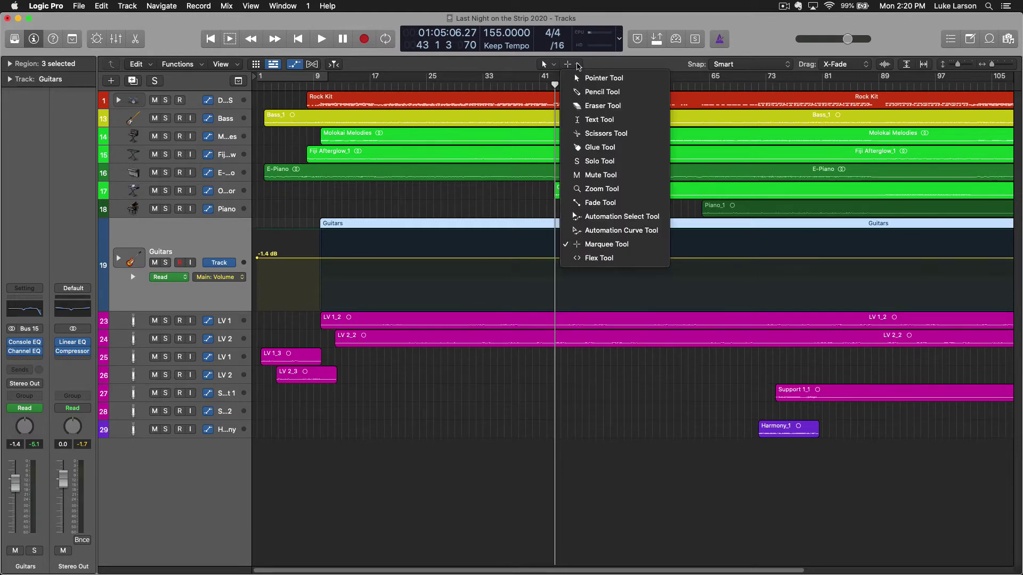
left_click(578, 66)
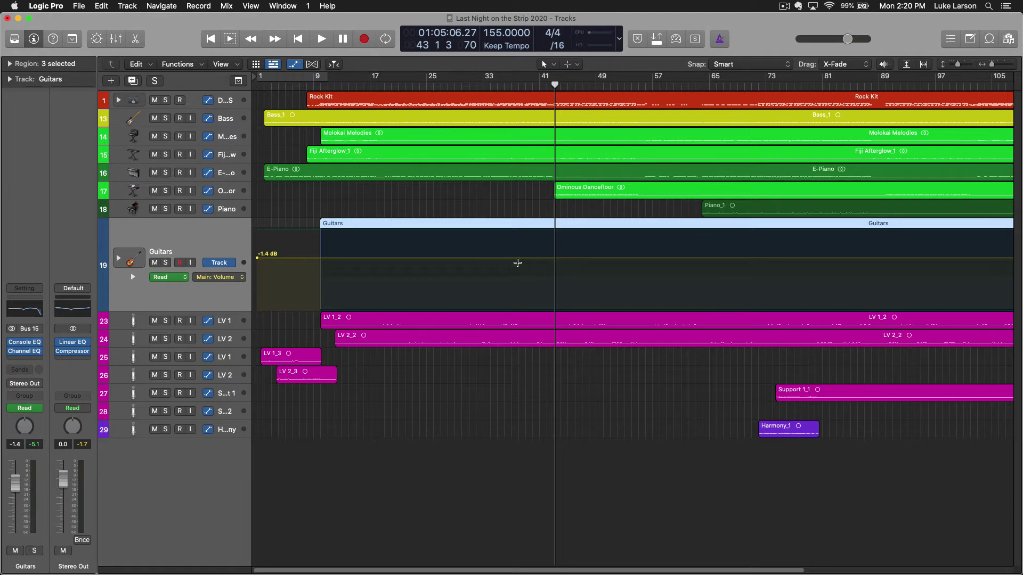
left_click(477, 263)
left_click_drag(477, 263, 555, 273)
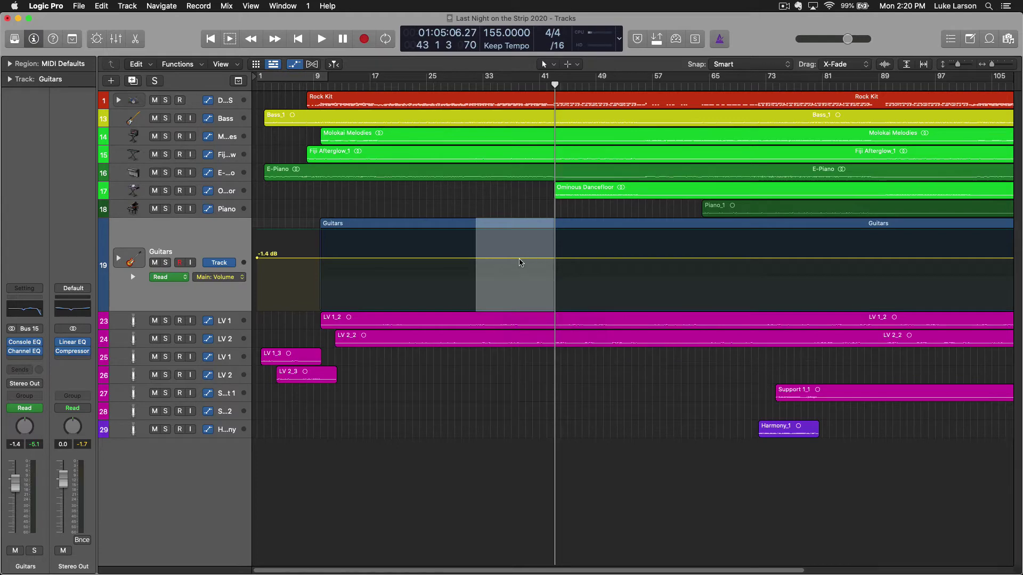
left_click(519, 259)
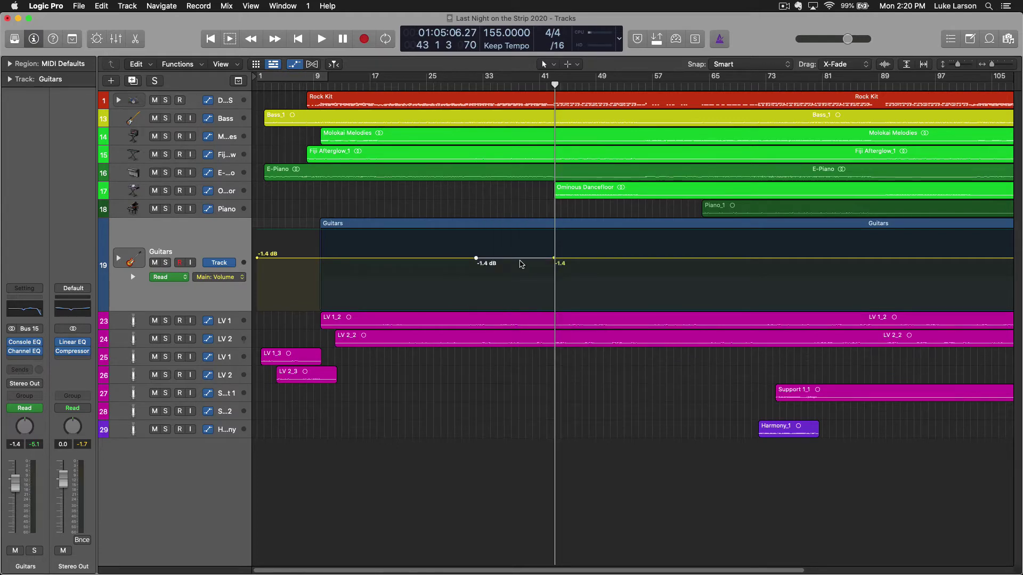
mouse_move(522, 260)
left_mouse_down()
mouse_move(521, 244)
mouse_move(521, 276)
mouse_move(521, 245)
left_mouse_up()
left_click(523, 249)
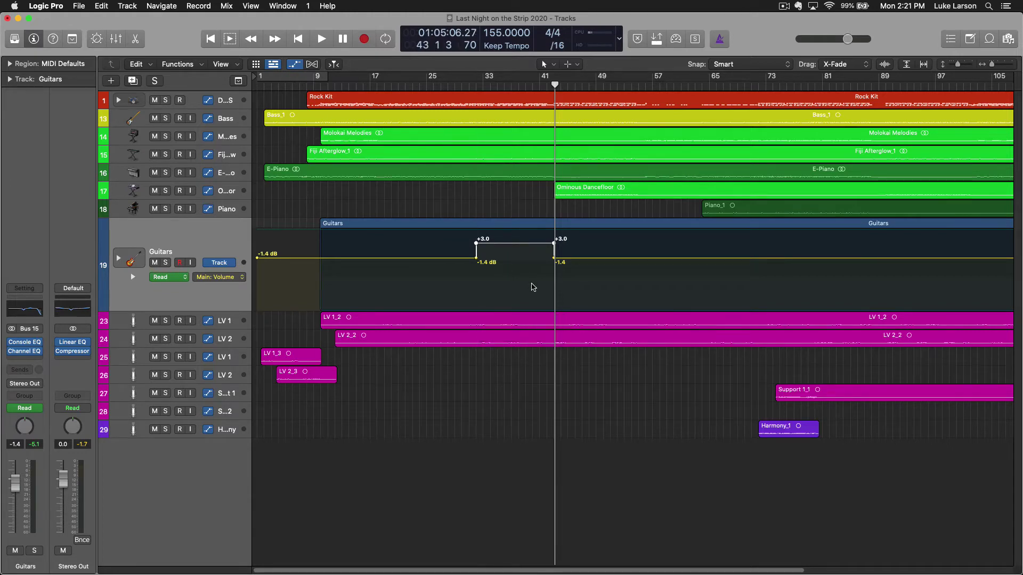
- Play the song from bar 30 to hear the raised Guitars volume section, and stop playback
left_click(459, 85)
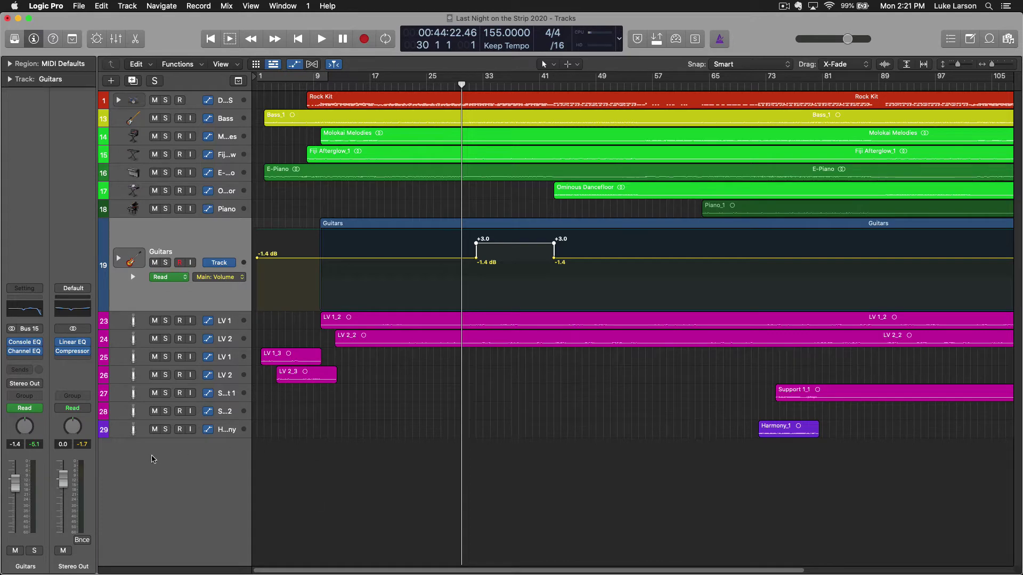
key("space")
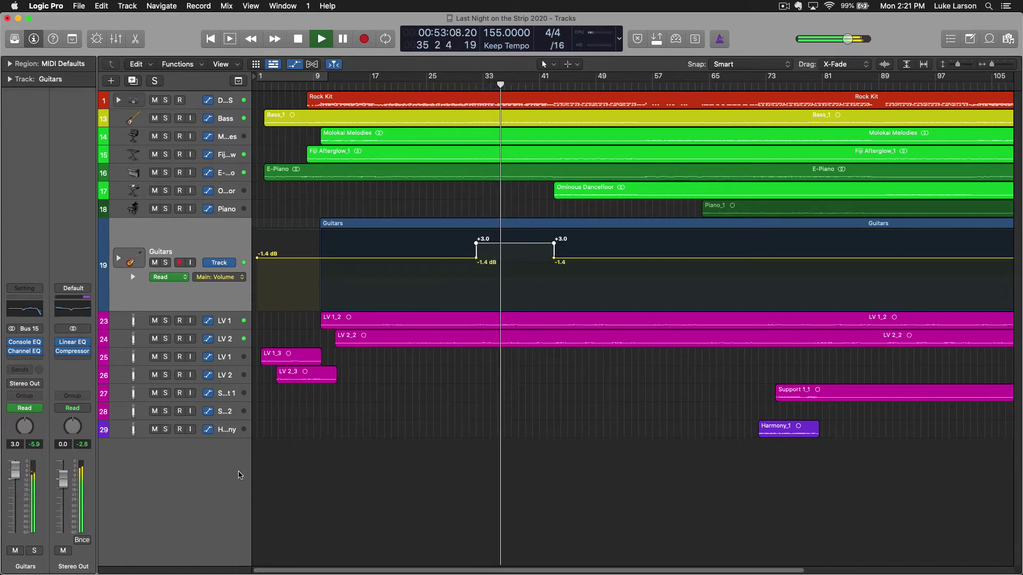
key("space")
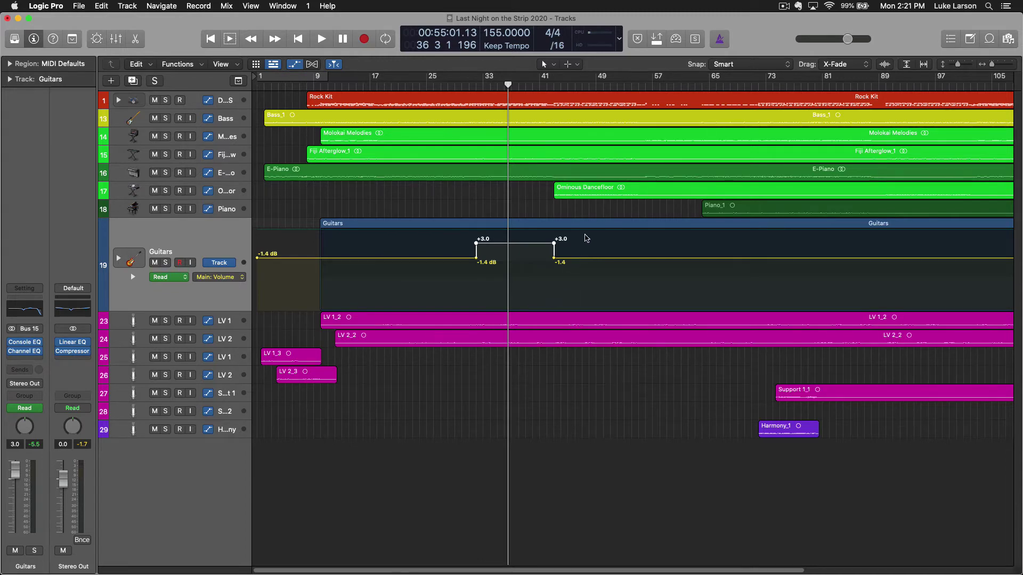
- Delete the raised section's volume points on Guitars and switch the automation lane to absolute Pan
left_click_drag(580, 246, 492, 255)
key("Delete")
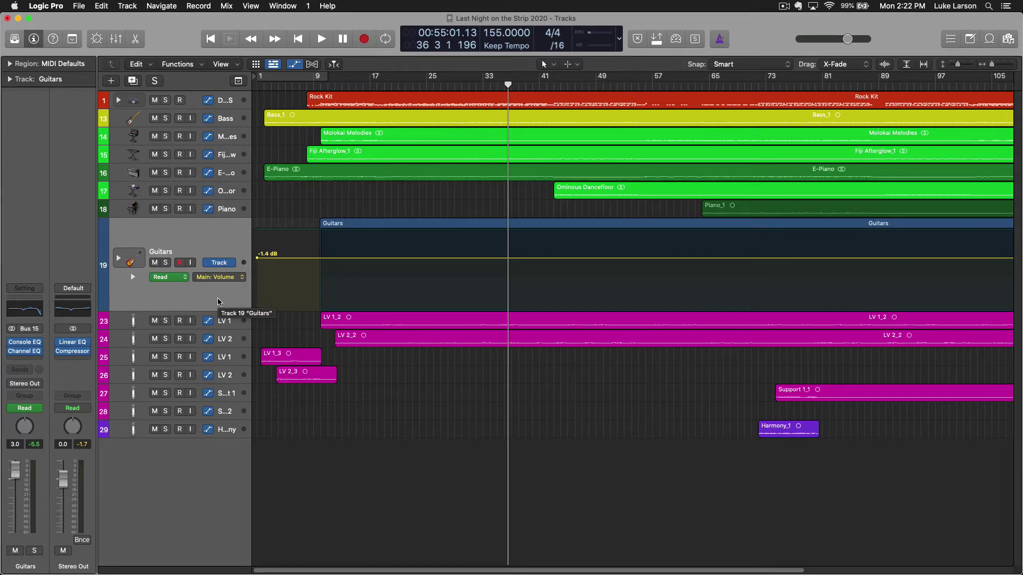
left_click(240, 280)
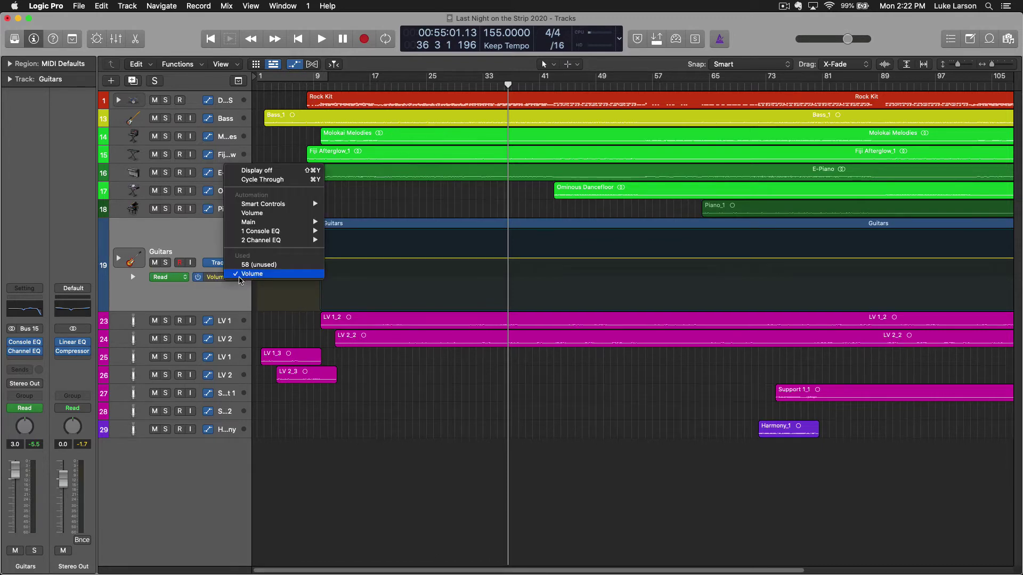
mouse_move(255, 223)
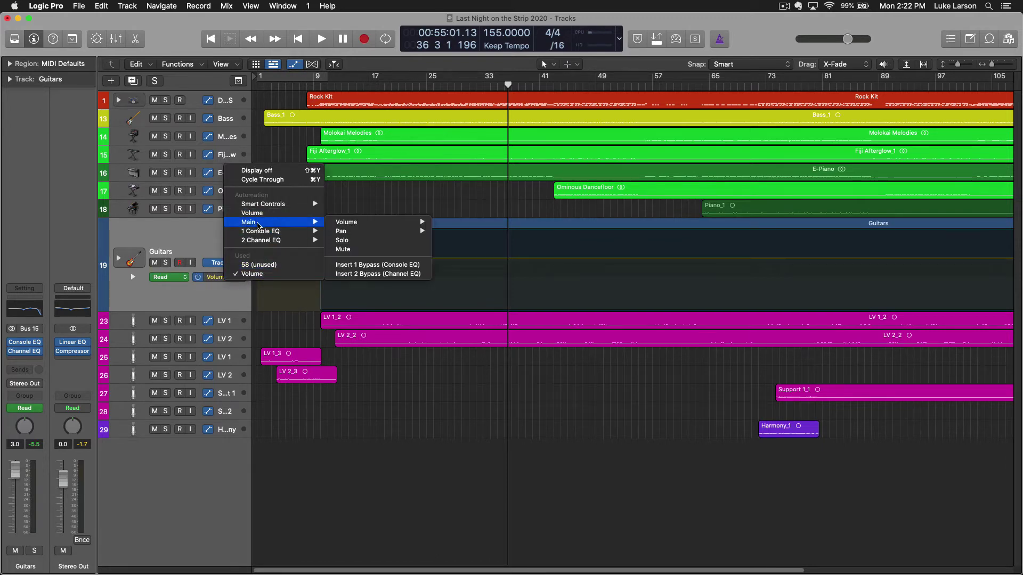
mouse_move(366, 235)
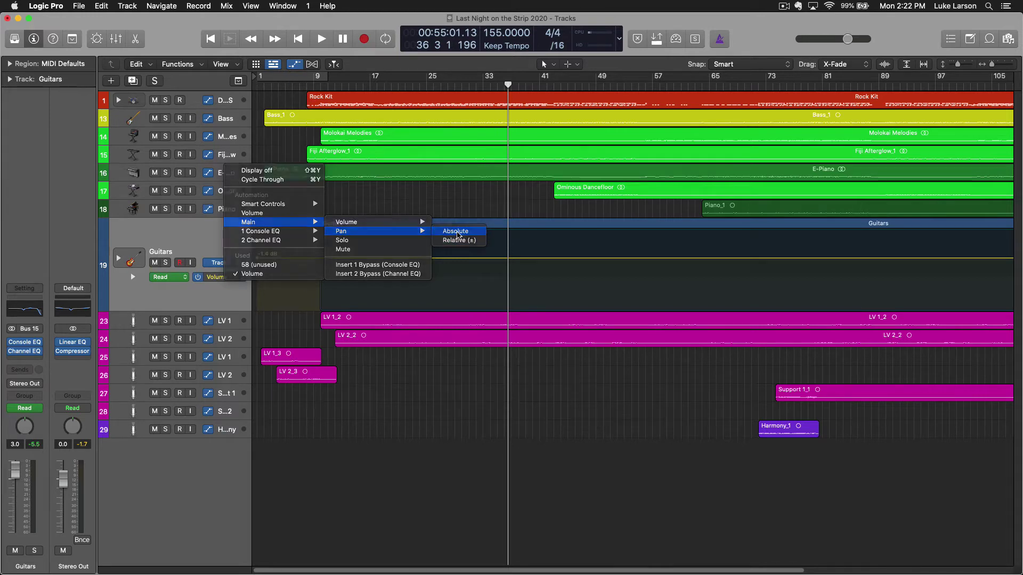
left_click(457, 232)
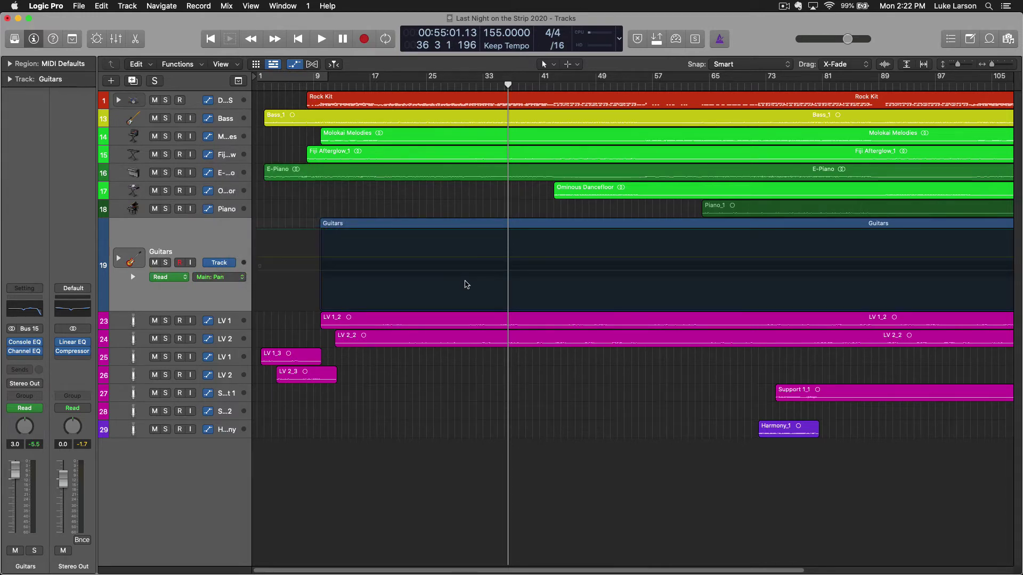
- Create a pan automation line on Guitars and set the marquee-selected section from about bar 31 to 43 to +31
left_click(498, 270)
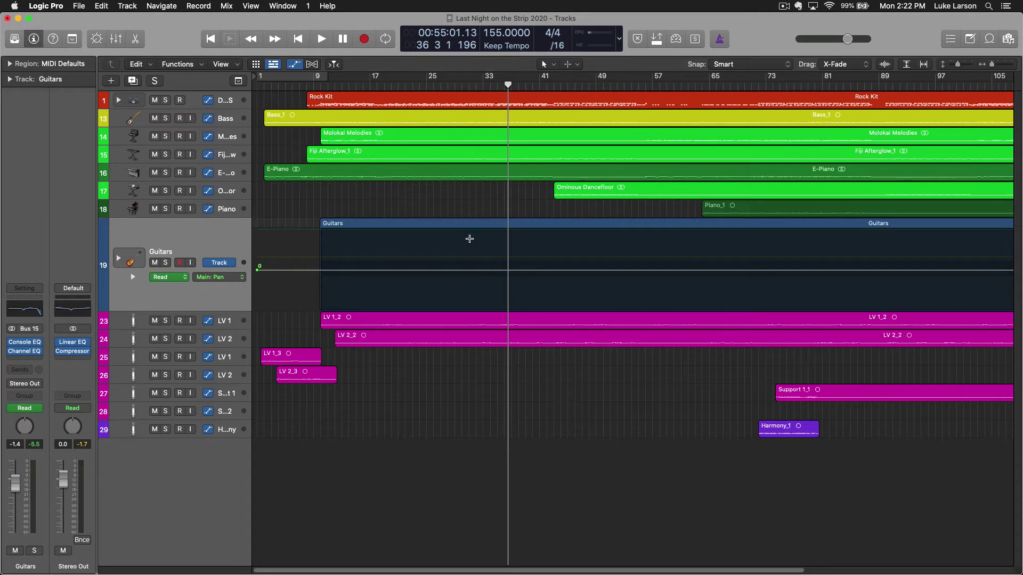
left_click_drag(470, 239, 554, 312)
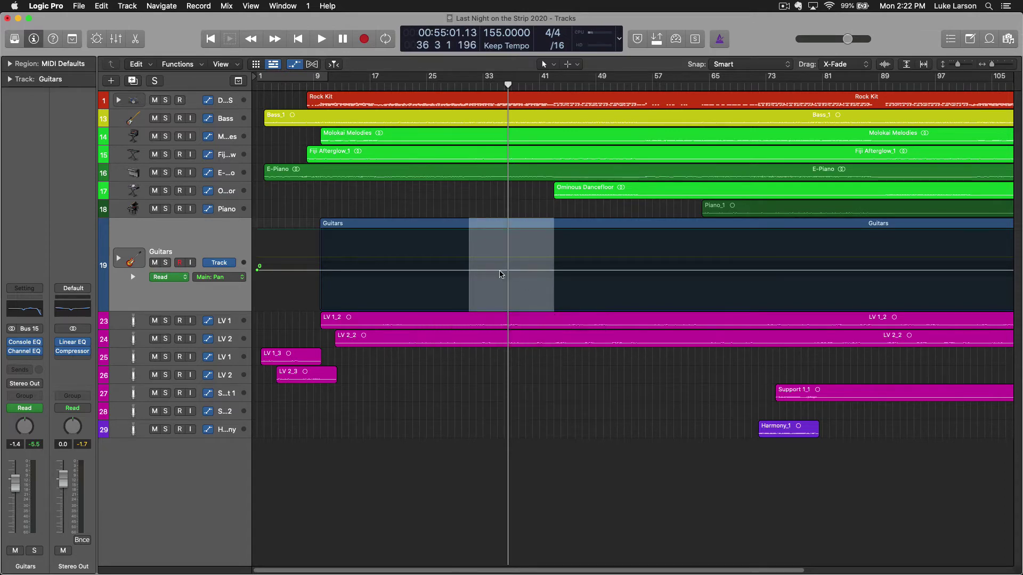
left_click(499, 274)
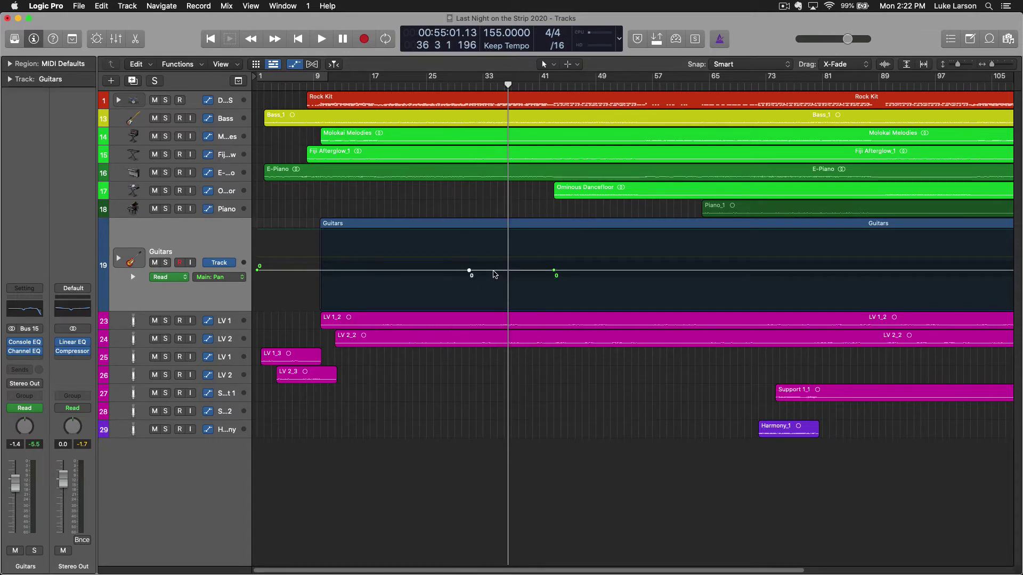
left_click_drag(493, 274, 493, 294)
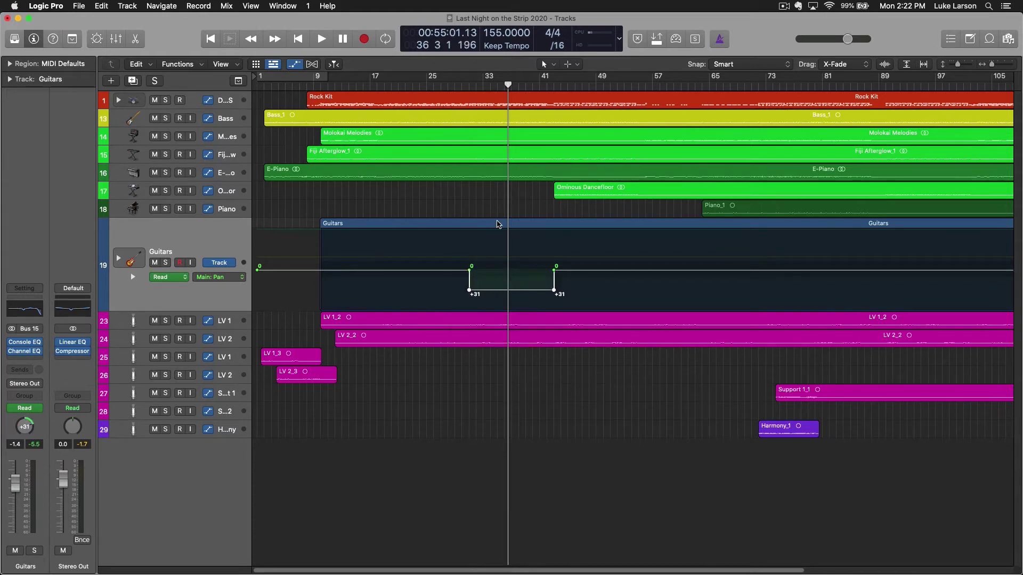
- Play the song from just before the panned Guitars section to check the pan automation, and stop playback
left_click(456, 86)
key("space")
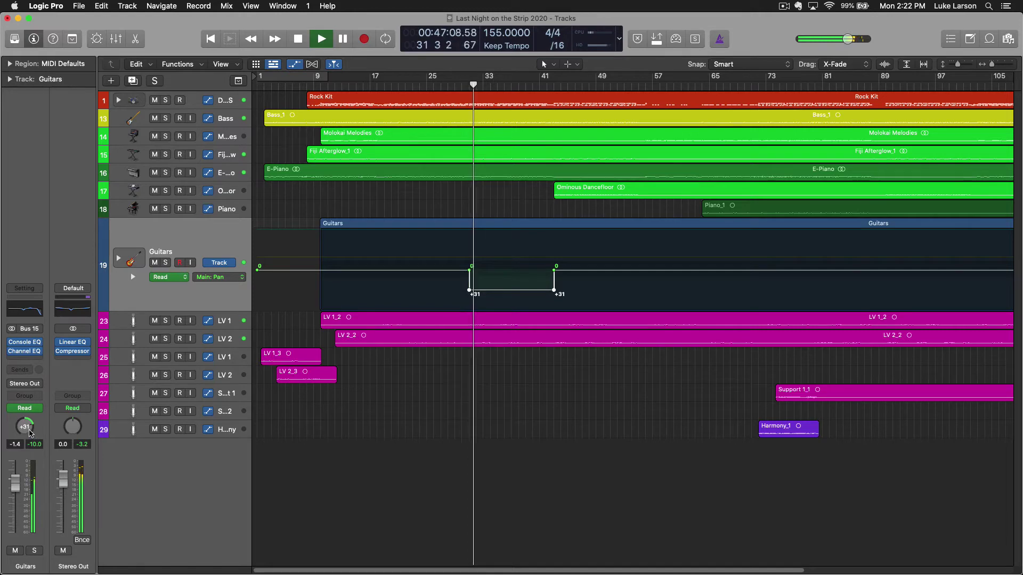
mouse_move(30, 432)
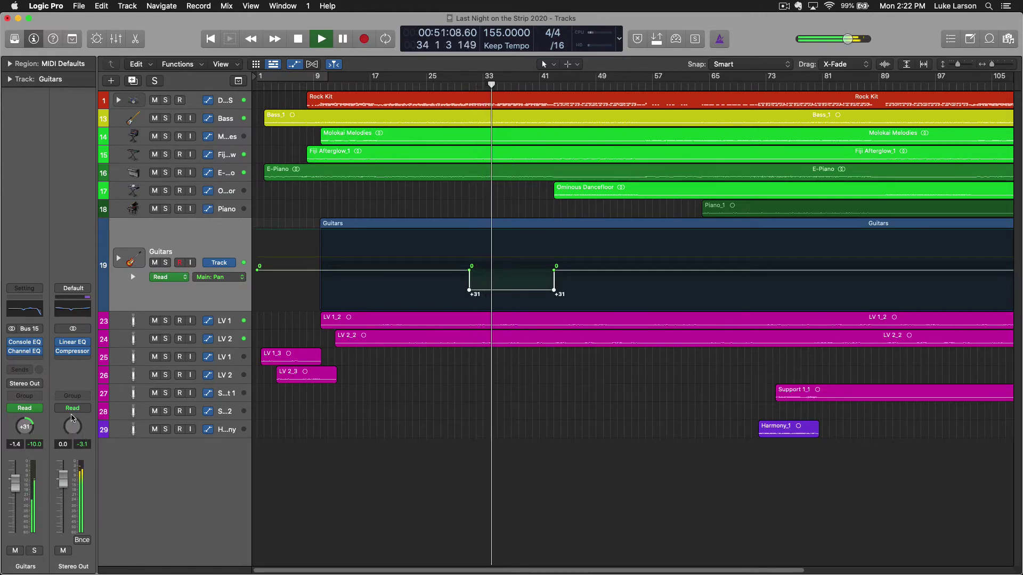
key("space")
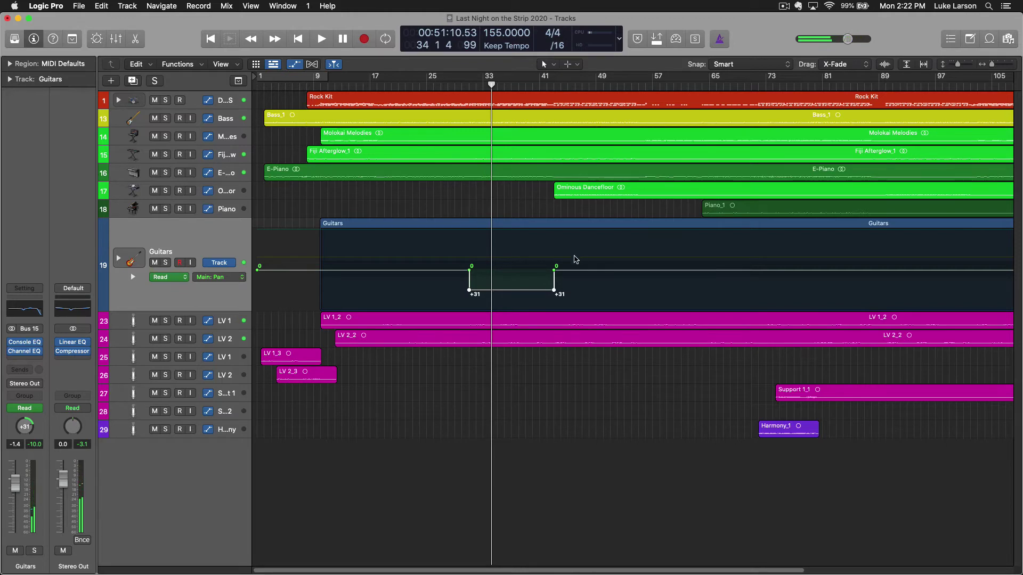
- Delete the pan automation points of the +31 section on the Guitars track
left_click_drag(573, 260, 466, 285)
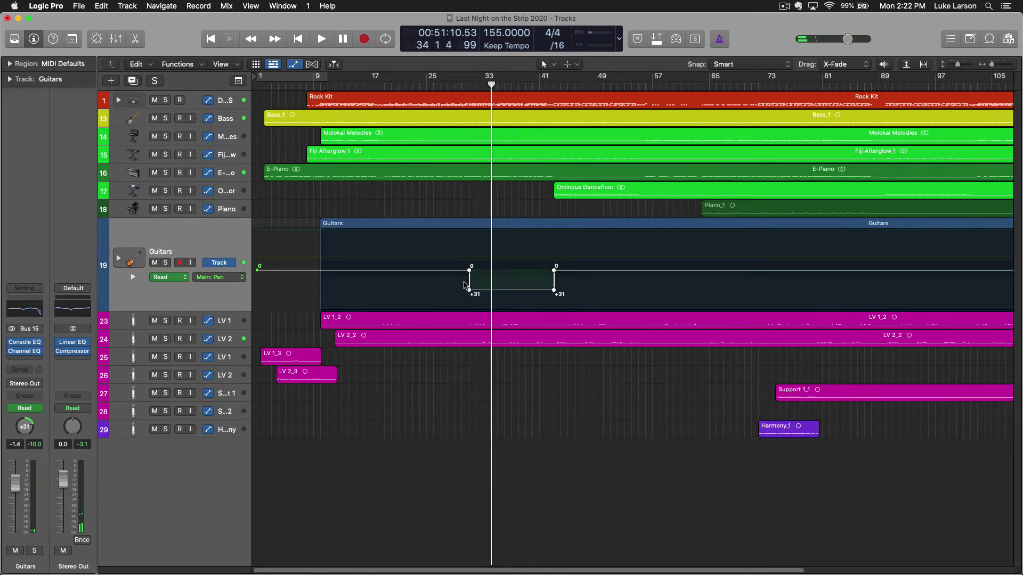
key("Delete")
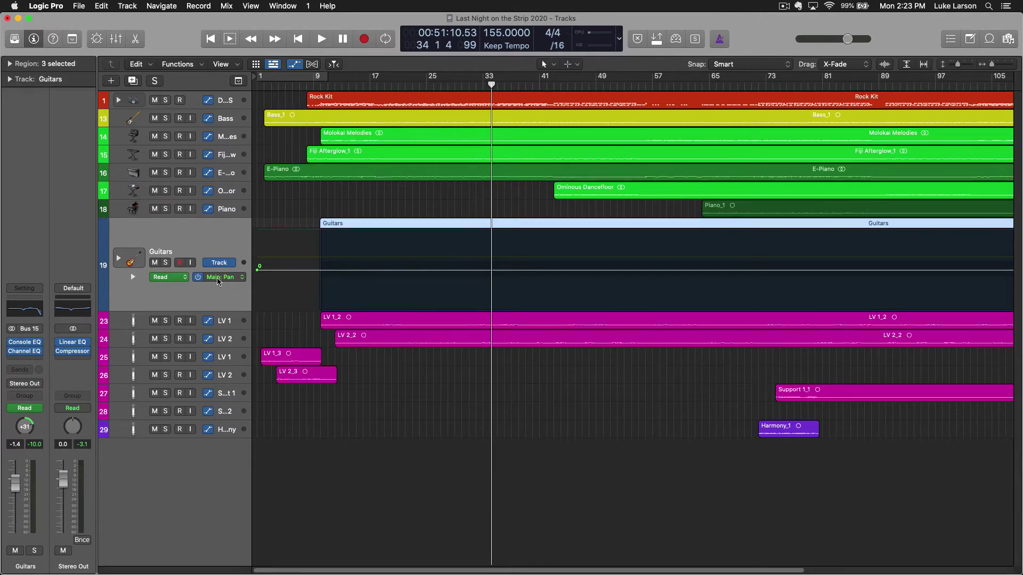
- Insert a stereo Flanger in the next free effect slot on the Guitars channel and close its plug-in window
left_click(208, 294)
mouse_move(63, 348)
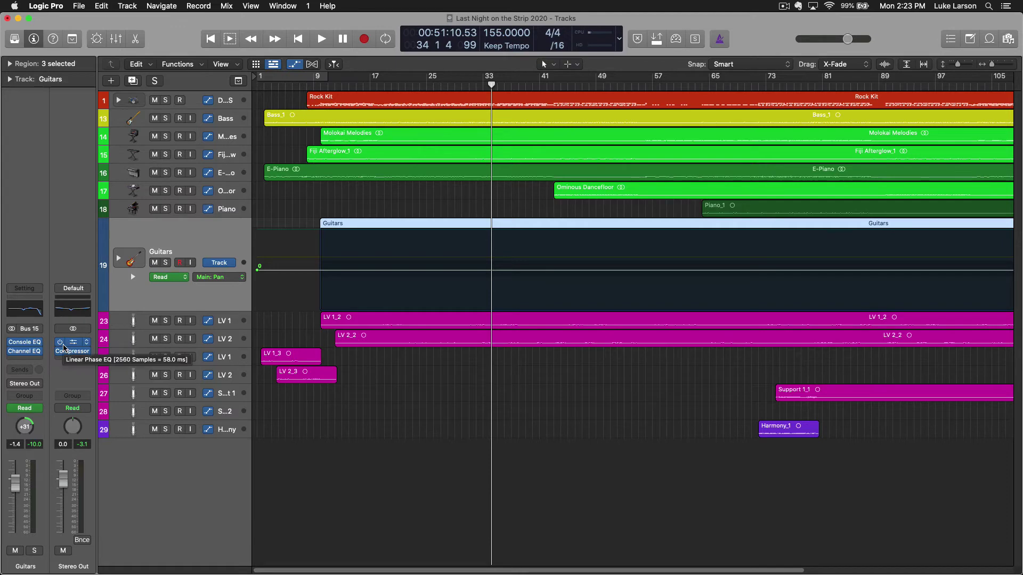
left_click(31, 360)
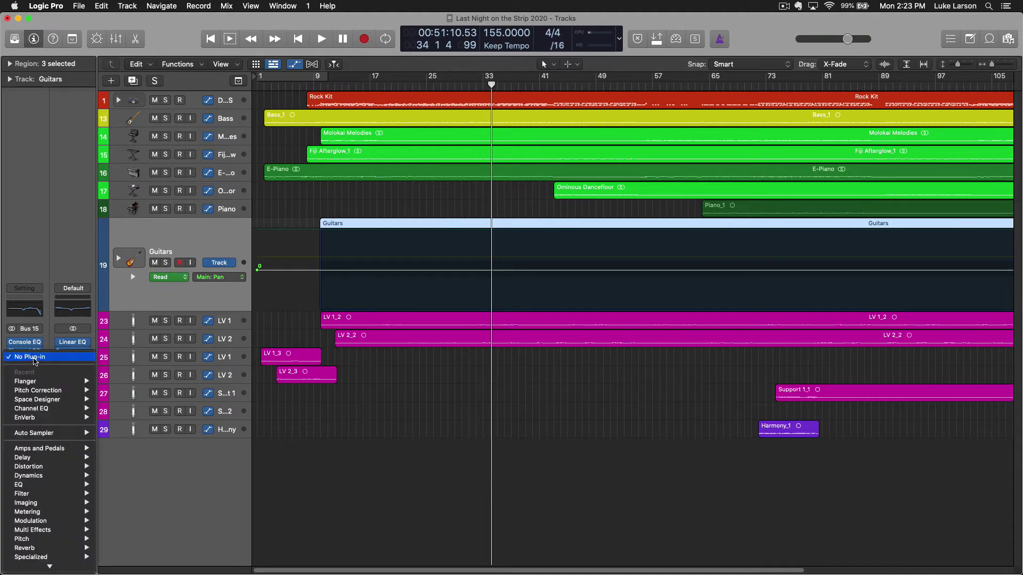
mouse_move(60, 382)
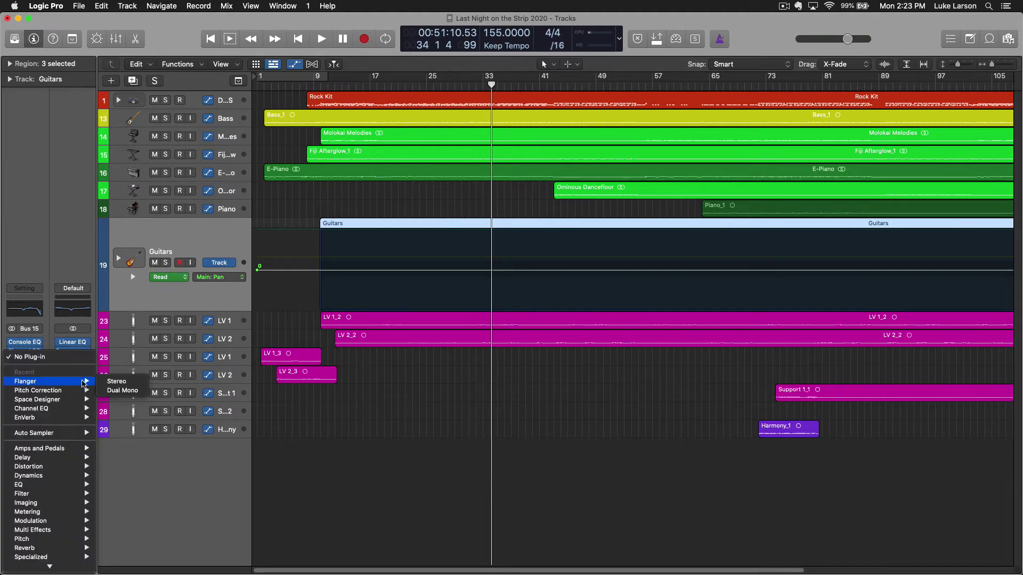
left_click(116, 384)
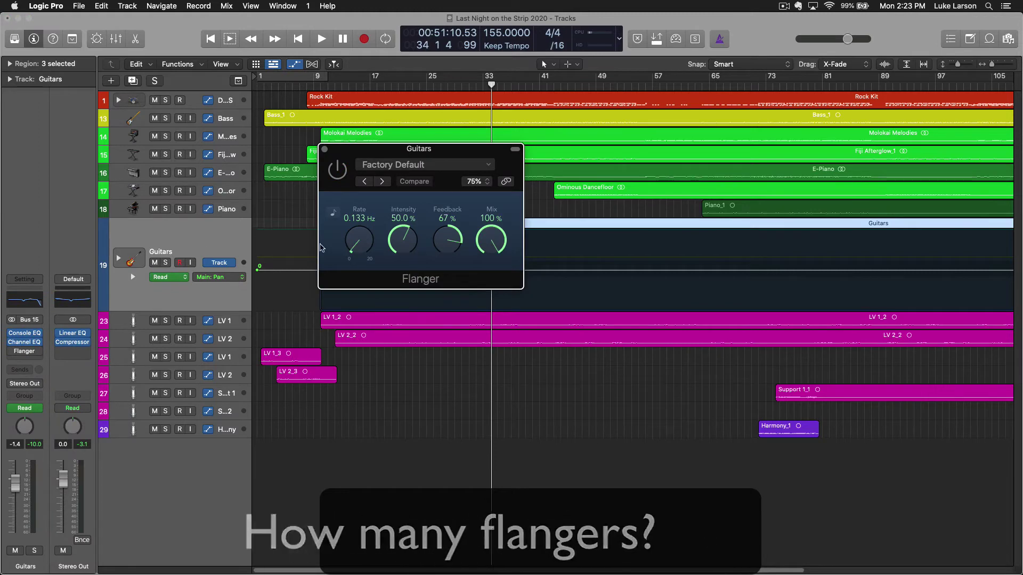
left_click(324, 149)
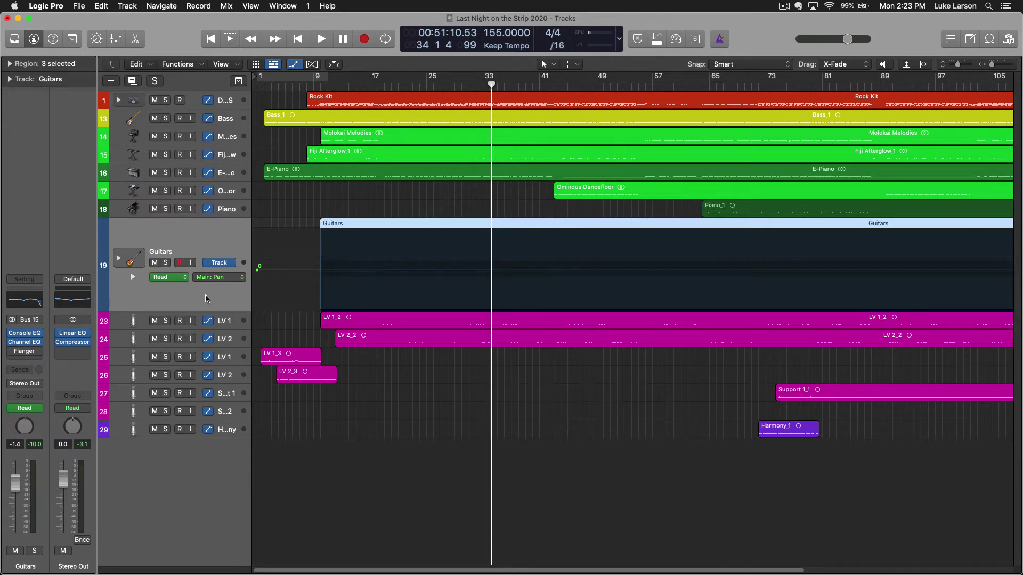
- Switch the Guitars track's automation parameter to the bypass of the Flanger in insert slot 3
left_click(241, 278)
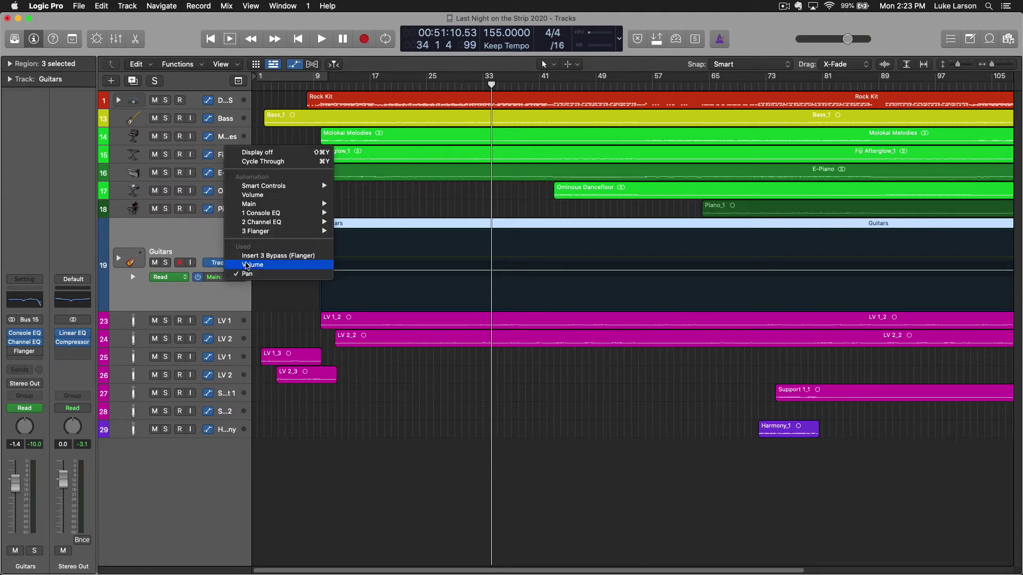
mouse_move(264, 231)
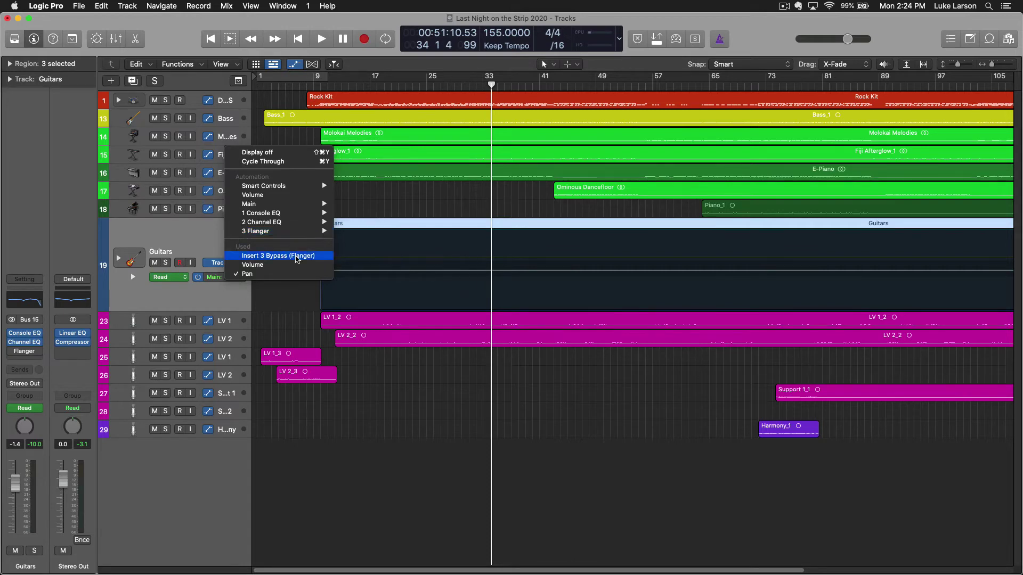
mouse_move(268, 204)
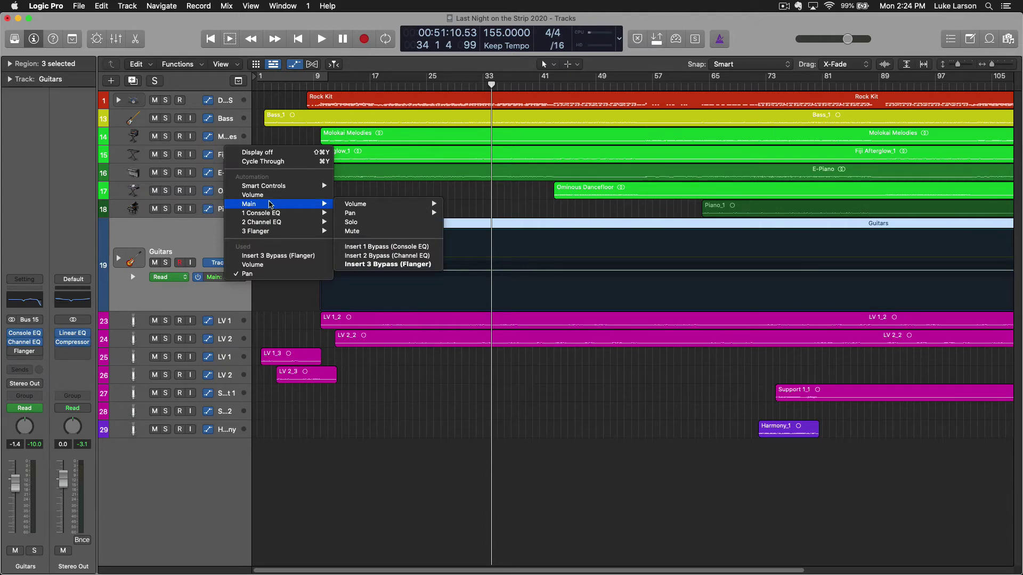
left_click(381, 264)
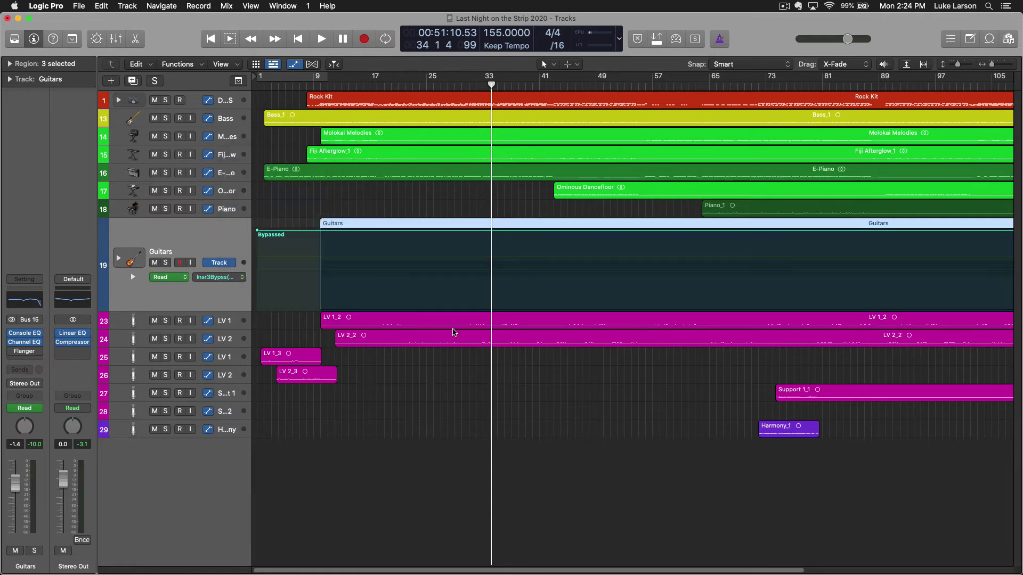
- Automate the Flanger to be active in a marquee-selected section from about bar 31 to 43 on the Guitars track
mouse_move(32, 351)
left_click_drag(470, 247, 554, 258)
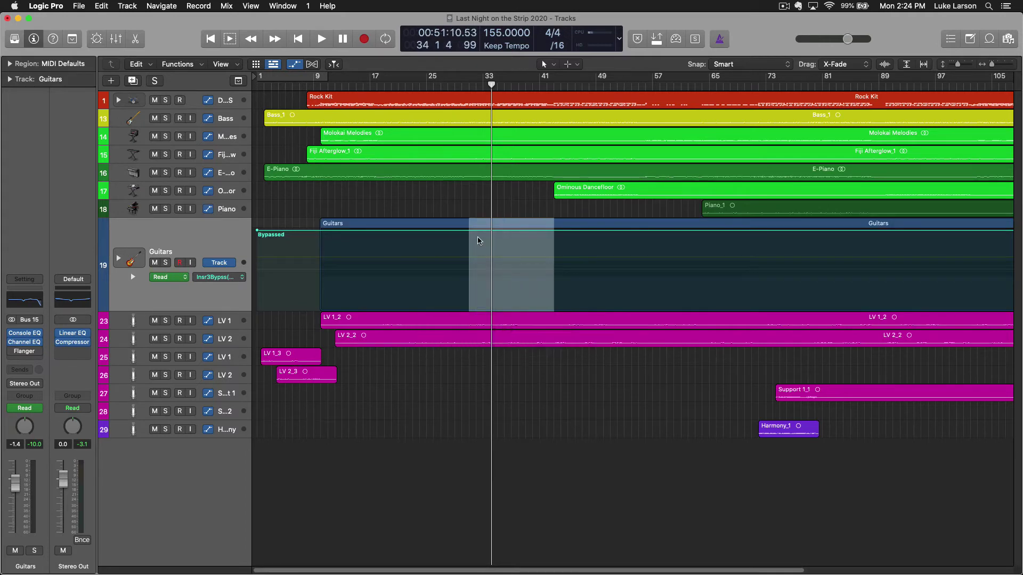
left_click_drag(480, 234, 483, 297)
left_click_drag(478, 311, 485, 295)
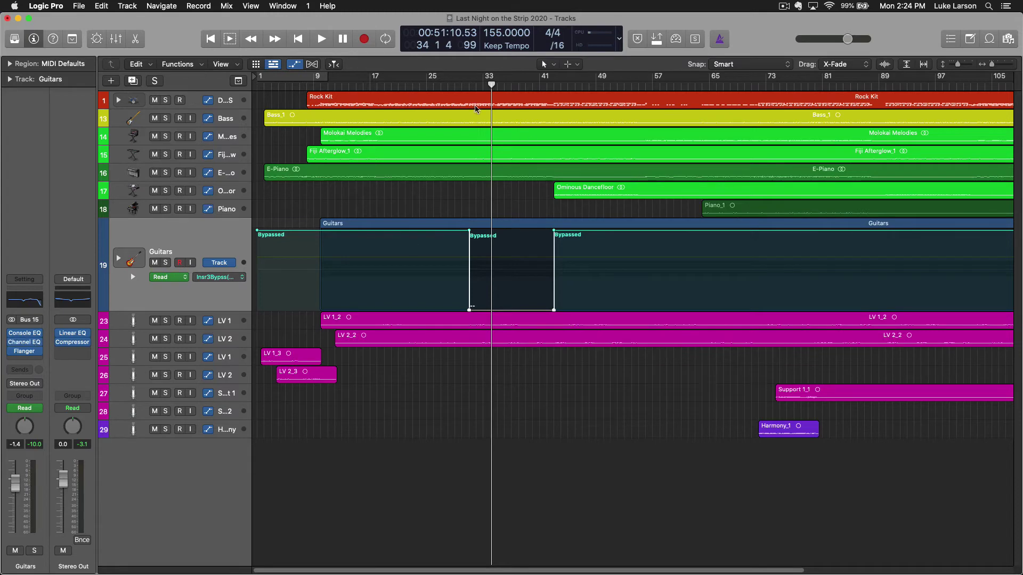
- Play the song from bar 30, set the Flanger's Mix to 79% during playback, and close the plug-in window
left_click(462, 86)
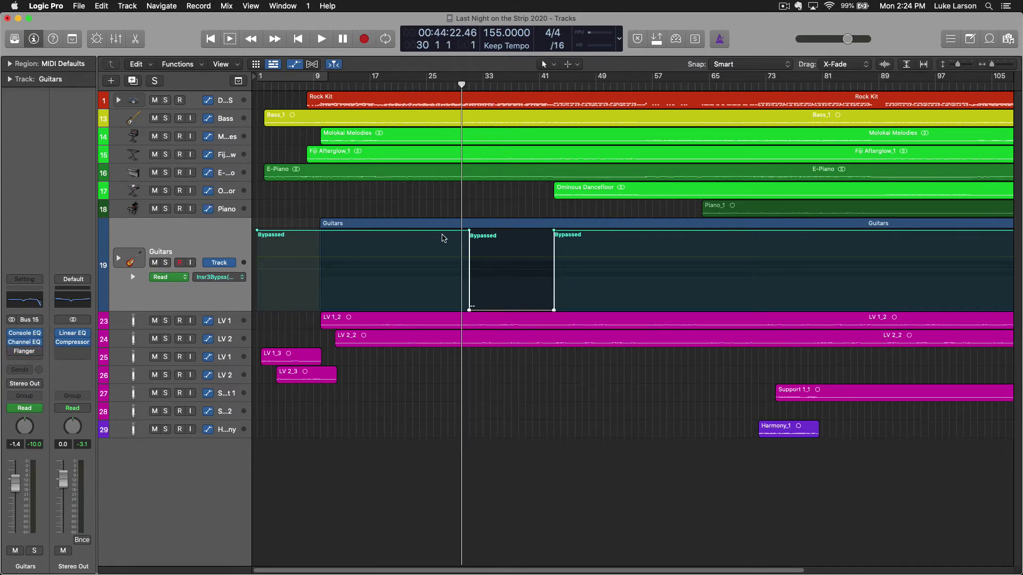
key("space")
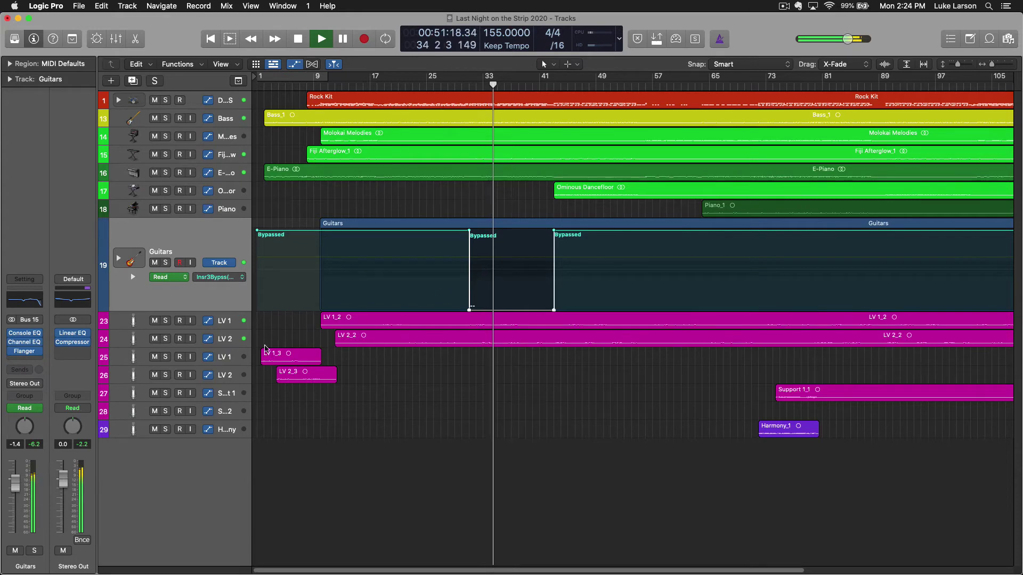
left_click(24, 351)
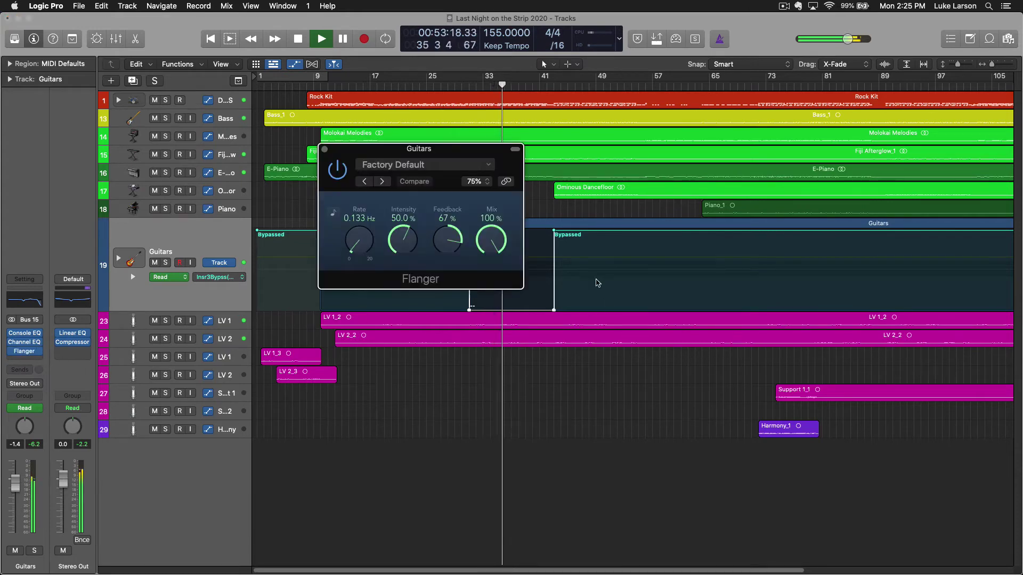
left_click_drag(491, 236, 491, 243)
left_click_drag(457, 156, 817, 156)
left_click_drag(852, 241, 853, 261)
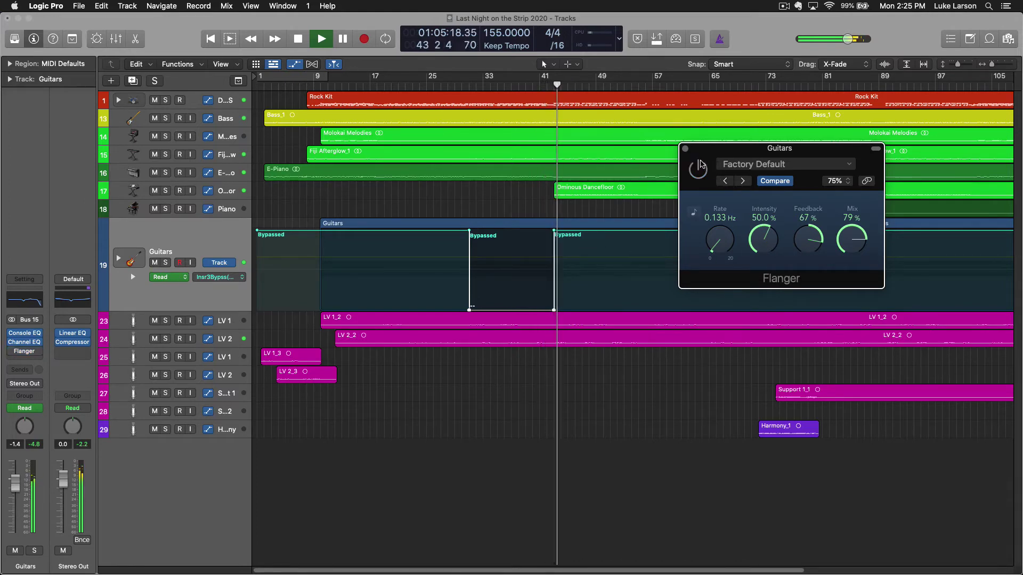
left_click(684, 150)
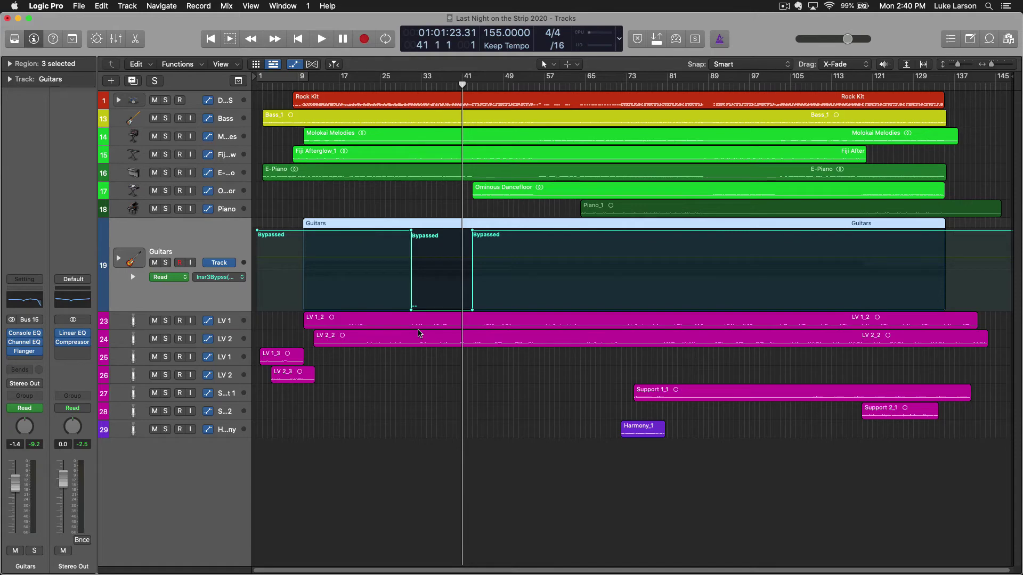
- Select the LV 2 track and play it from bar 26 to about bar 29, zoomed in on the vocal phrases
left_click(234, 345)
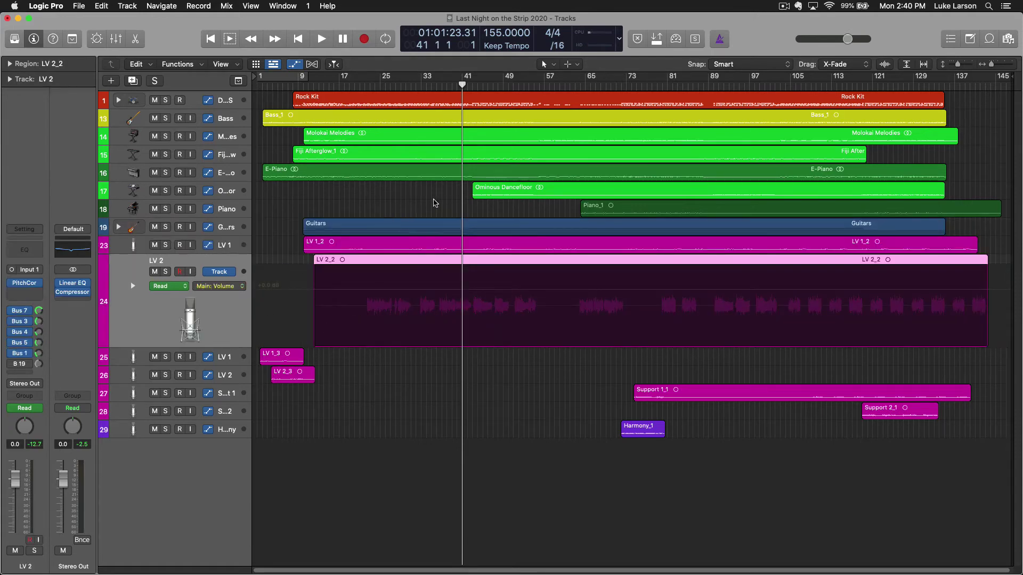
left_click(386, 82)
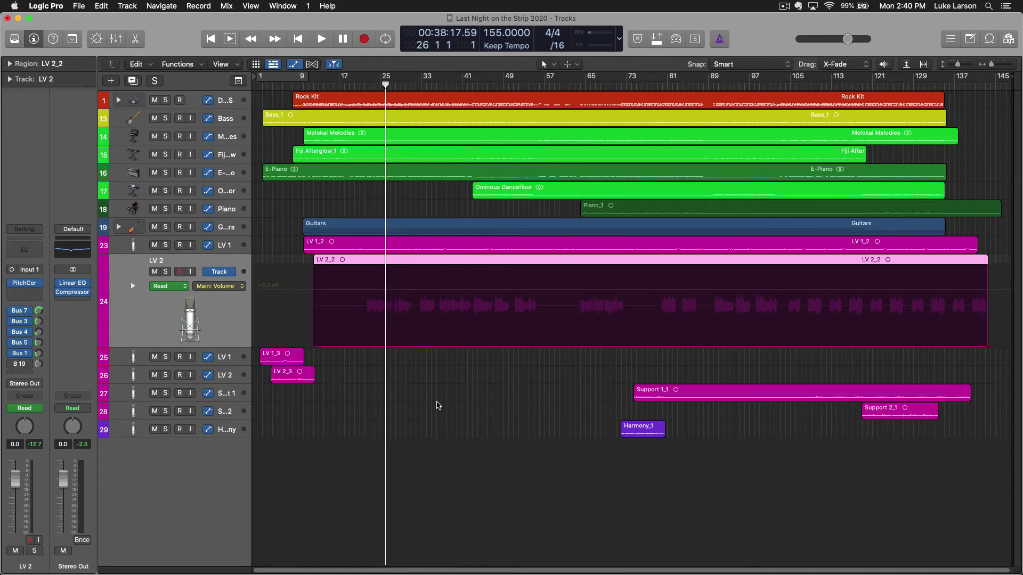
key("space")
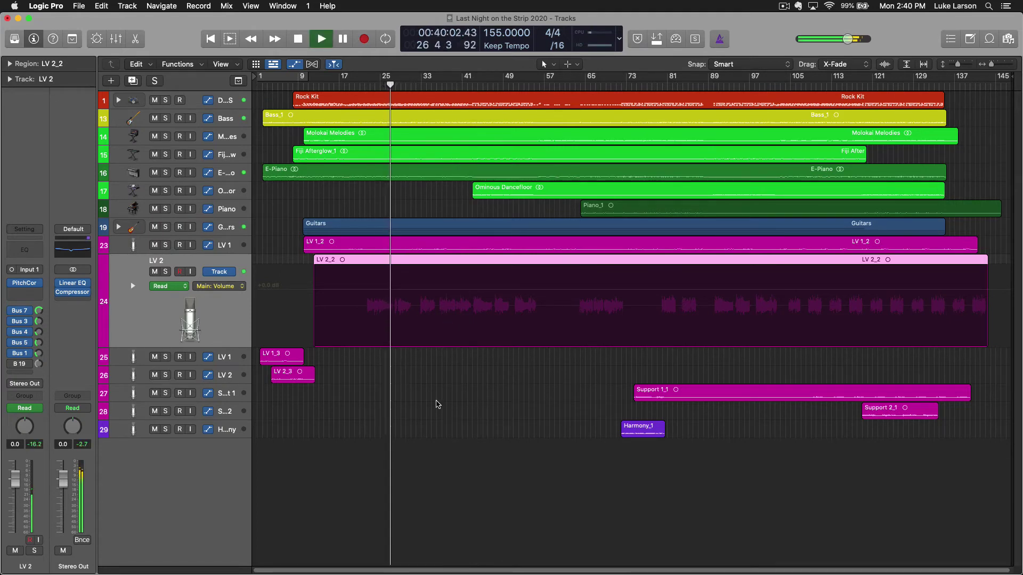
key("super+Right")
key("super+Right")
key("super+Right")
key("super+Right")
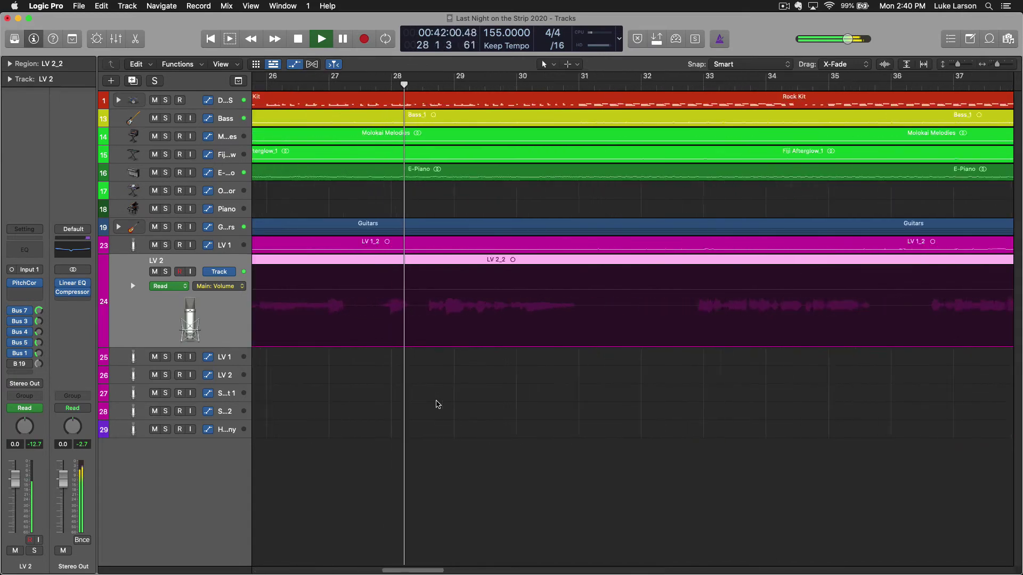
key("space")
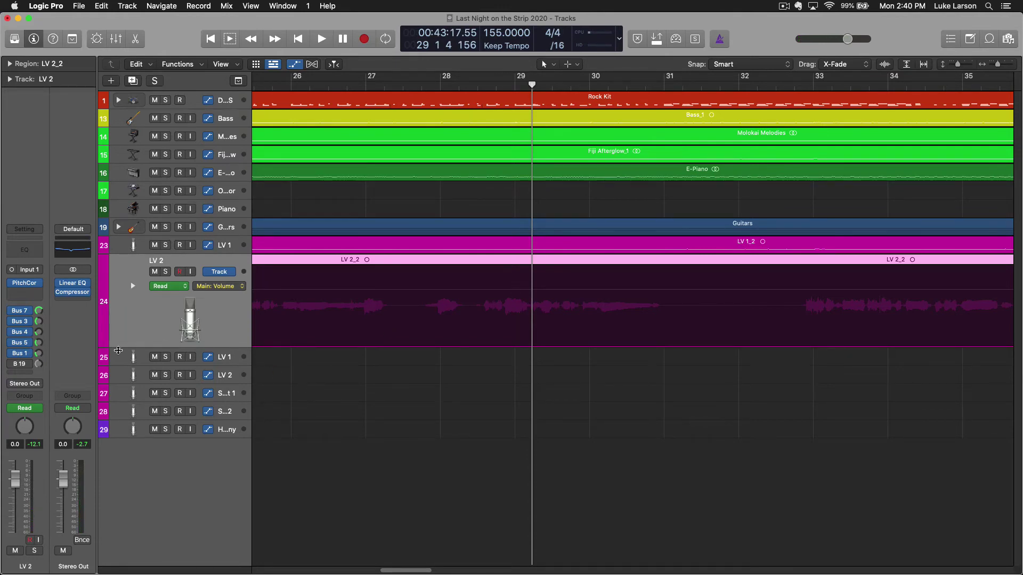
- Review the Tape Delay settings on the bus fed by LV 2's Bus 19 send, and close the plug-in window
left_click(21, 363)
left_click(75, 292)
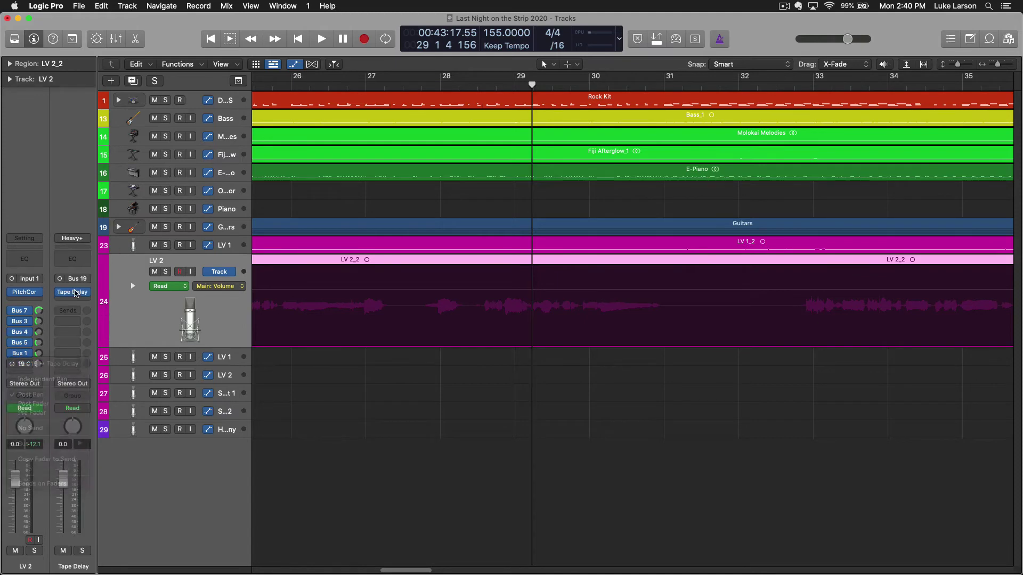
left_click(76, 292)
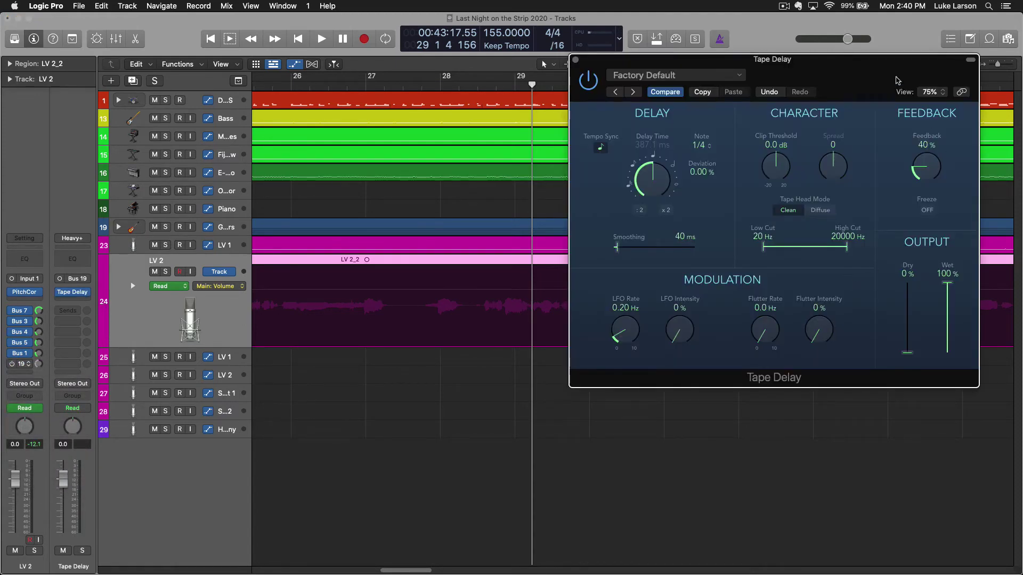
left_click_drag(844, 79, 869, 73)
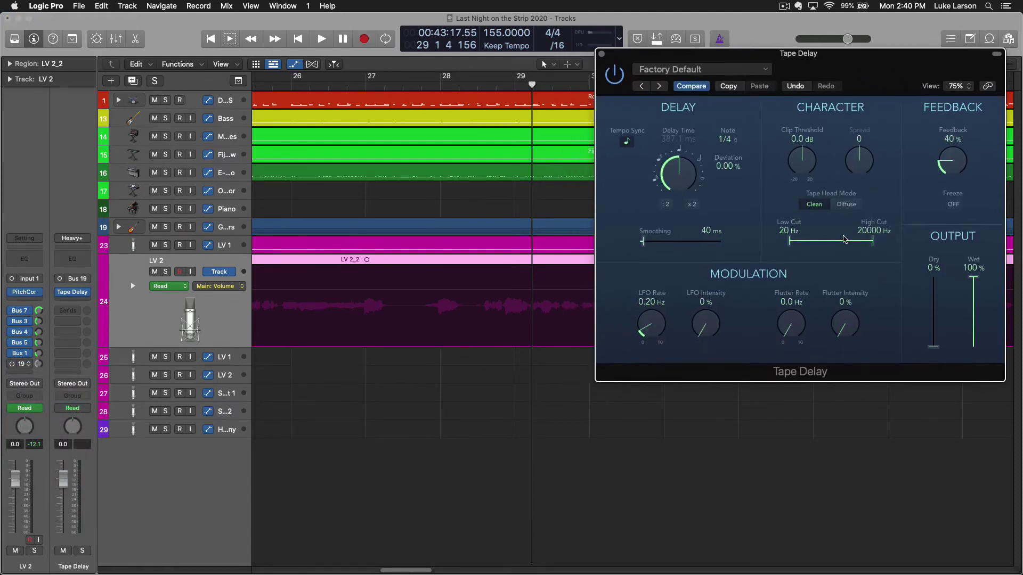
left_click(601, 53)
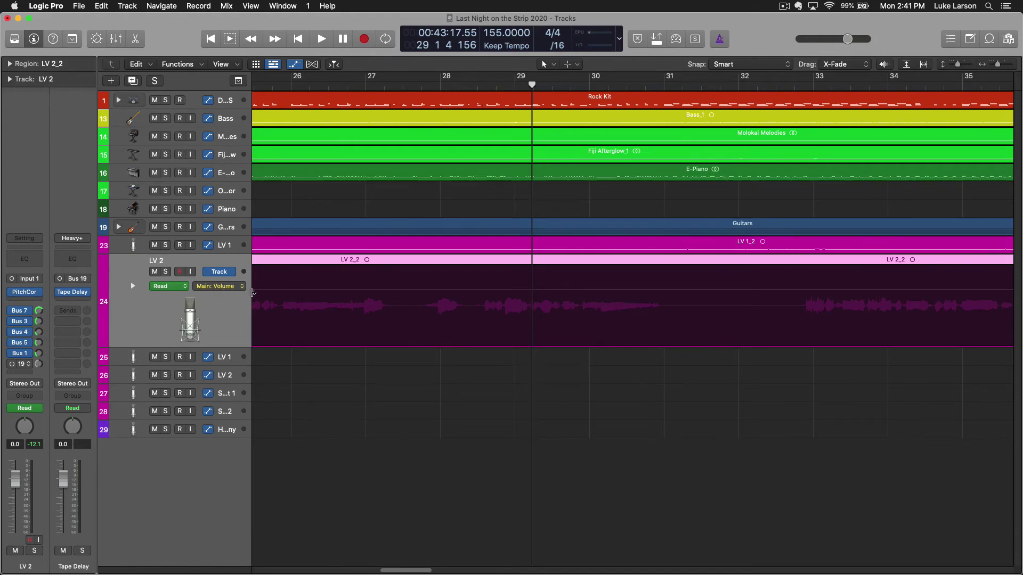
- Switch LV 2's automation parameter to the absolute level of Send 6 to Tape Delay
left_click(227, 288)
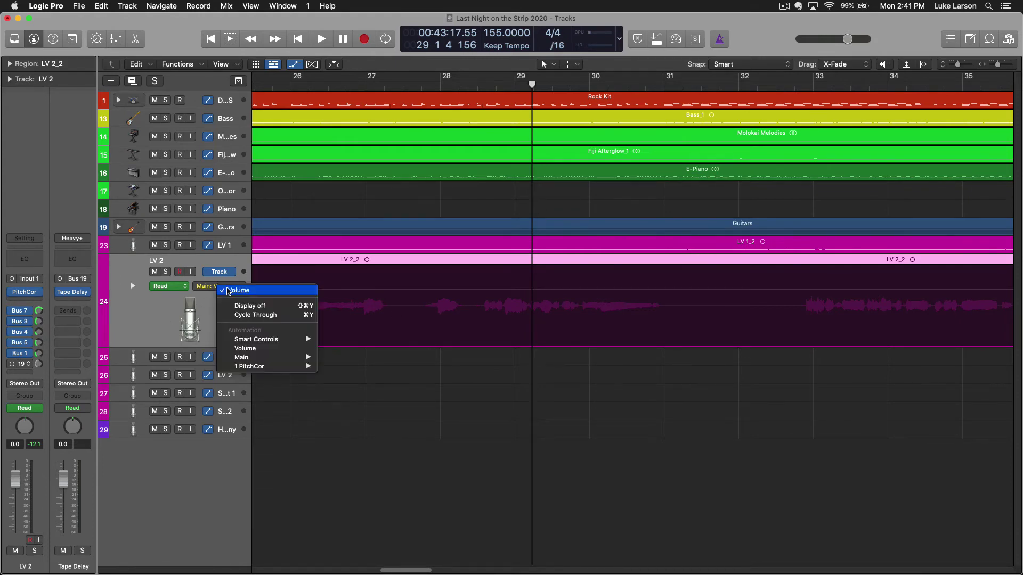
mouse_move(249, 358)
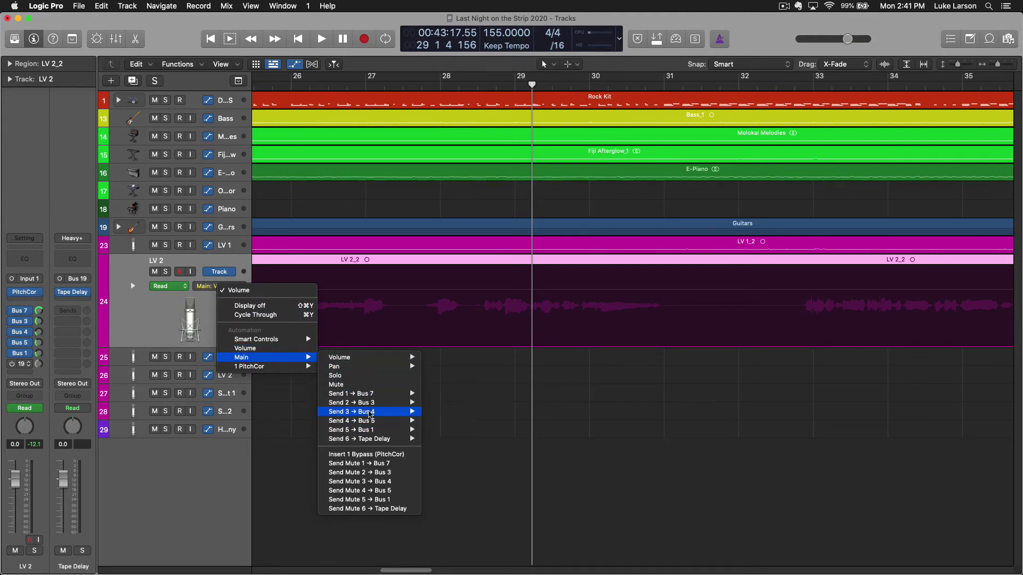
mouse_move(353, 442)
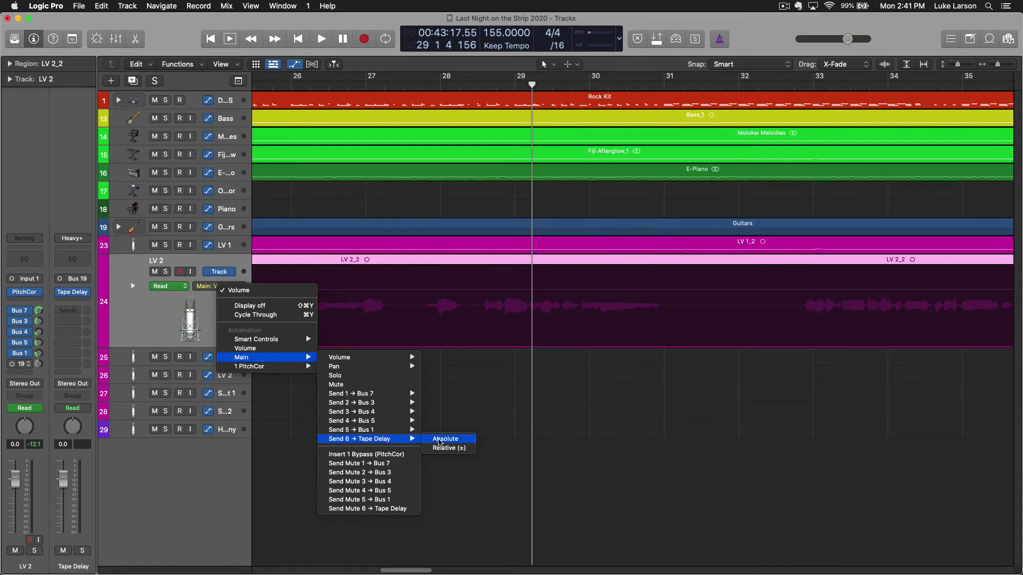
left_click(439, 439)
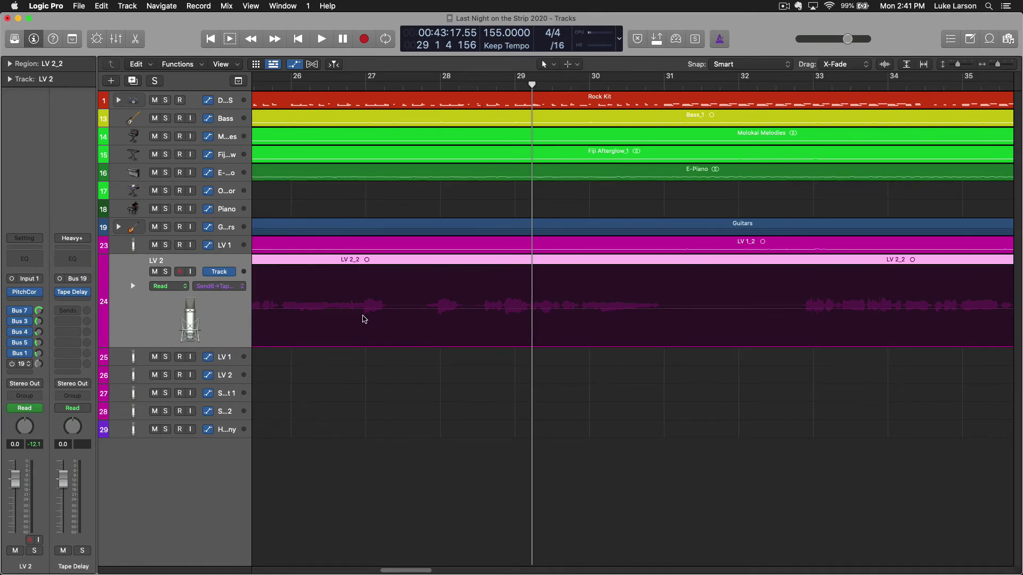
- Raise LV 2's Tape Delay send to -0.3 dB from about bar 27 to 28.6, and lower it to -∞ dB before and after
left_click_drag(362, 316, 484, 339)
mouse_move(423, 311)
left_mouse_down()
mouse_move(431, 316)
mouse_move(427, 293)
left_mouse_up()
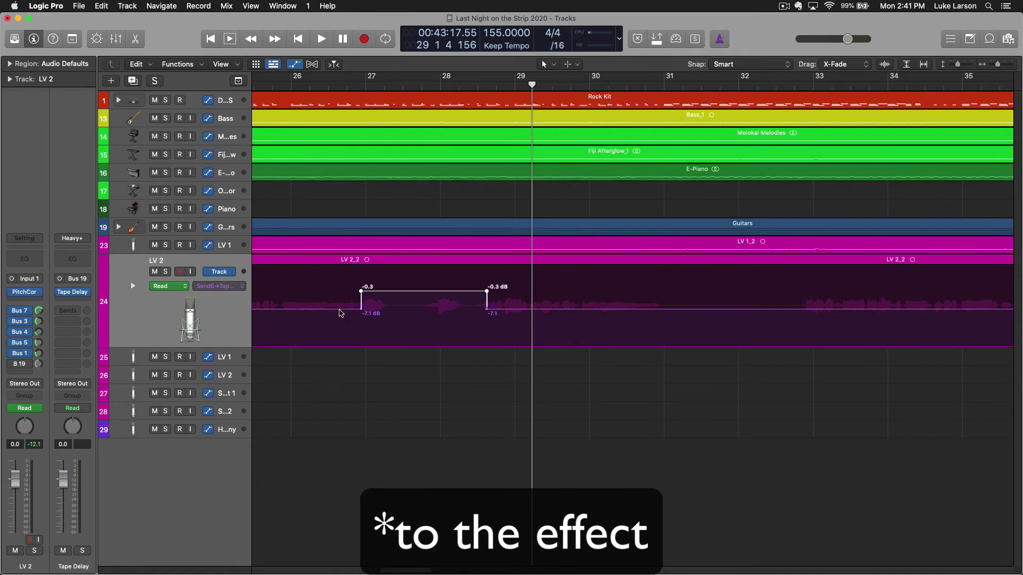
left_click_drag(341, 313, 340, 347)
left_click_drag(516, 312, 517, 346)
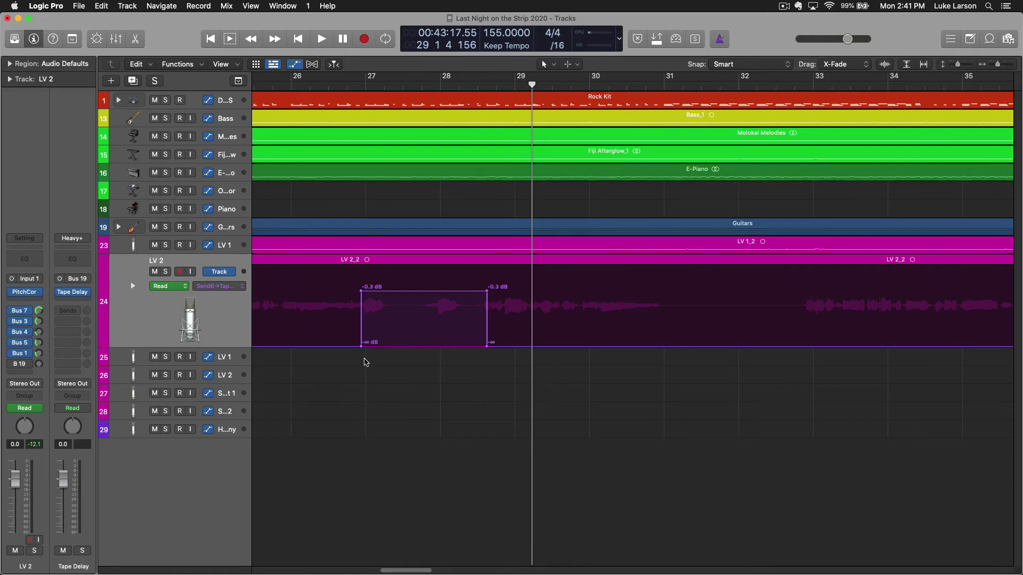
- Play the song from bar 23 through the automated Tape Delay send section on LV 2, and stop playback
scroll(392, 337, "down", 5)
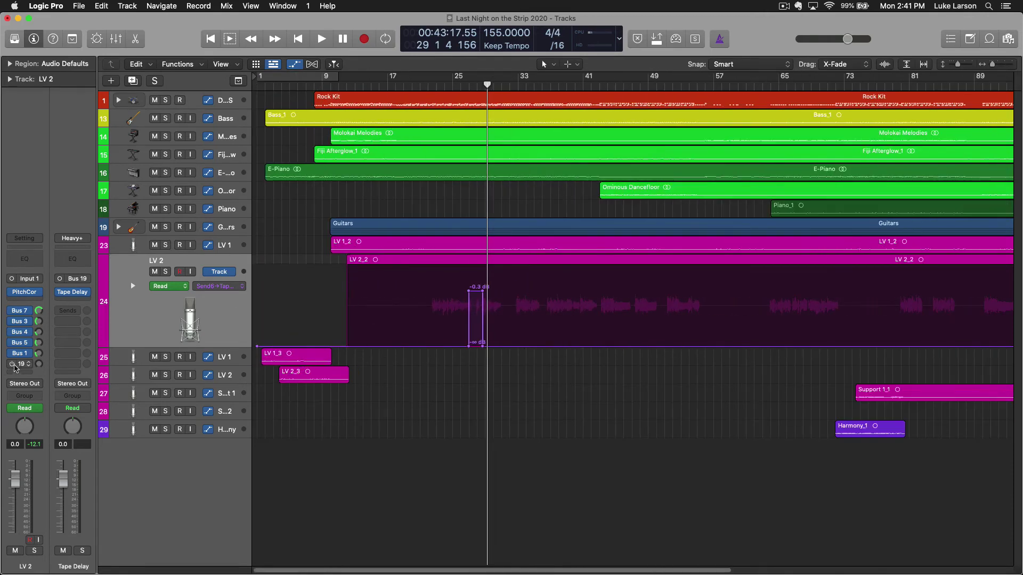
left_click(442, 85)
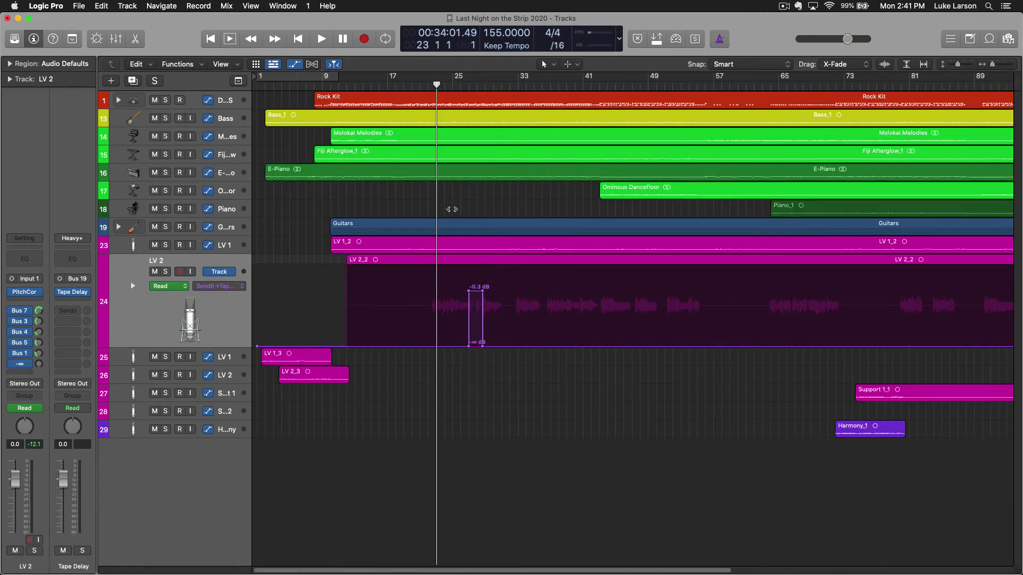
key("space")
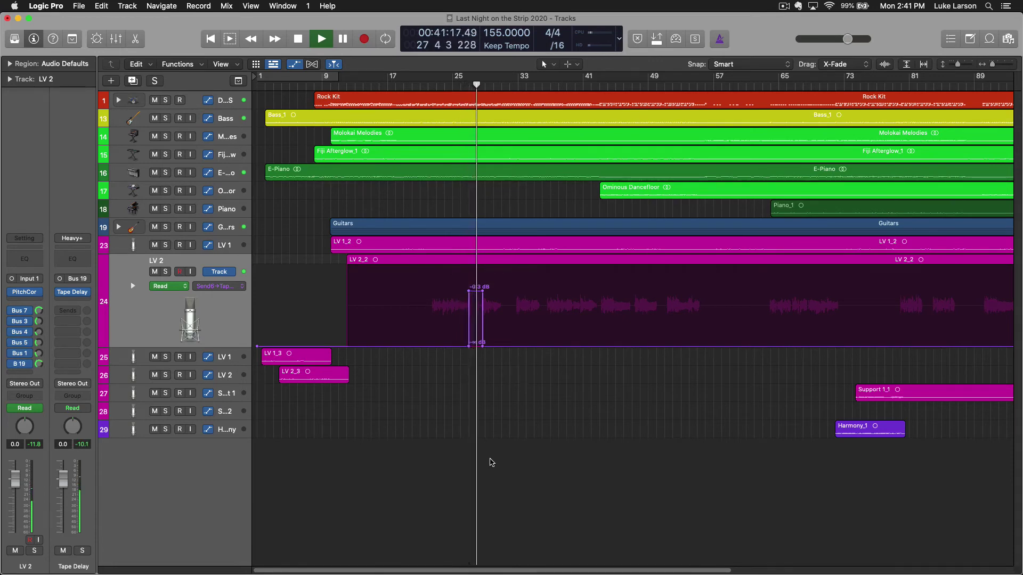
key("space")
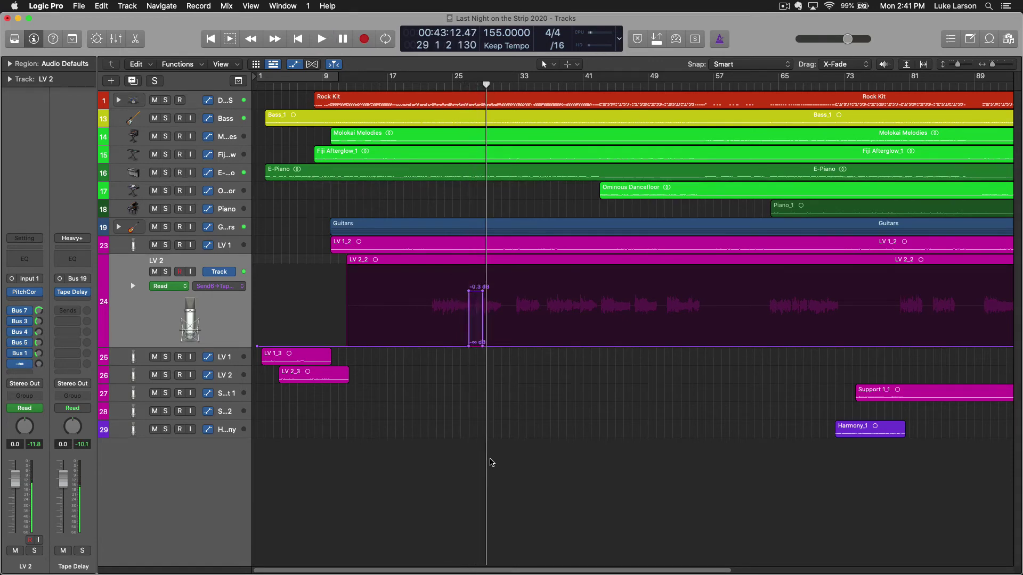
- Lower LV 2's raised Tape Delay send section to -5.0 dB while auditioning it from about bar 25, and stop playback
left_click_drag(477, 293, 476, 298)
left_click(456, 80)
key("space")
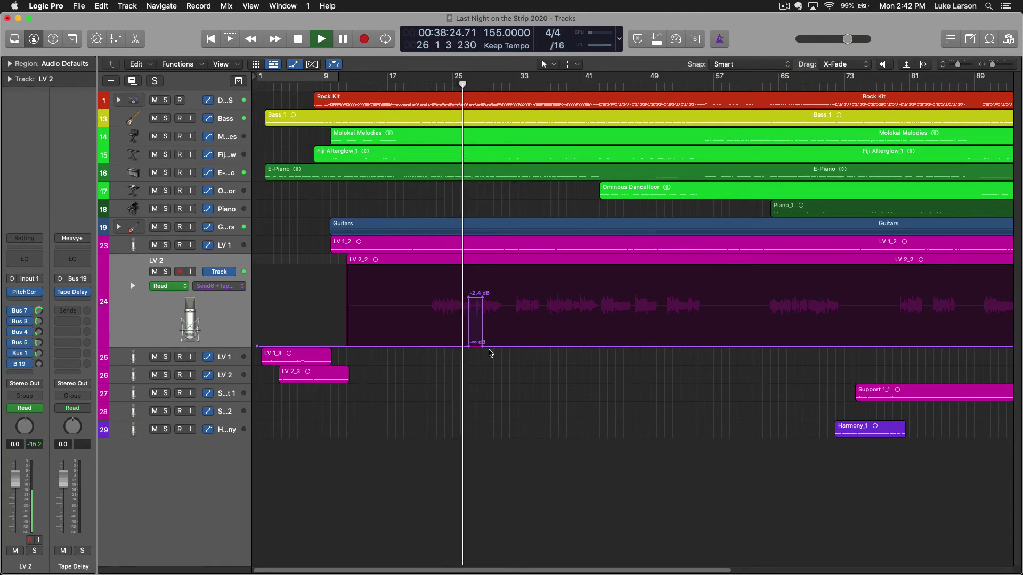
left_click_drag(478, 298, 475, 304)
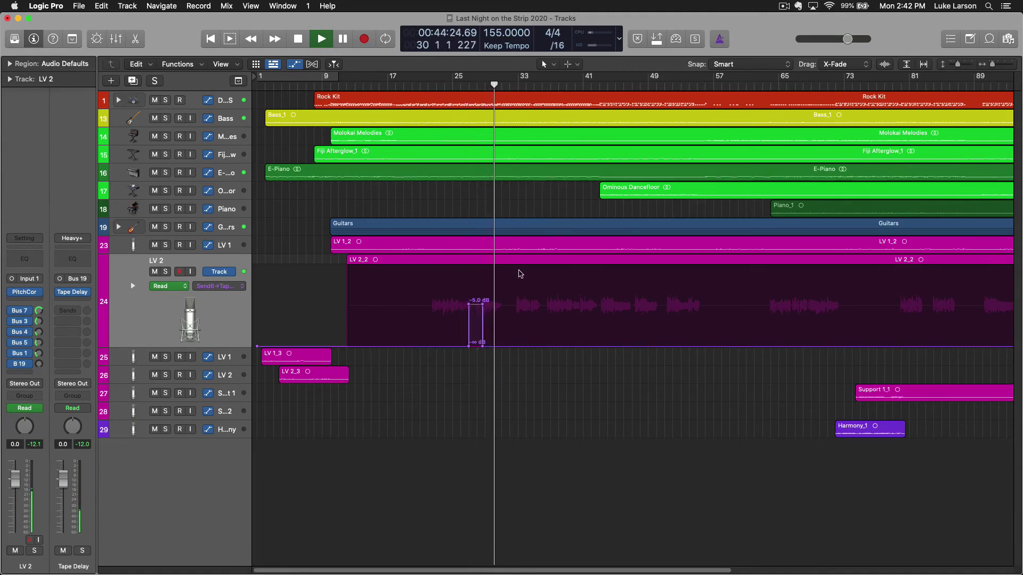
key("space")
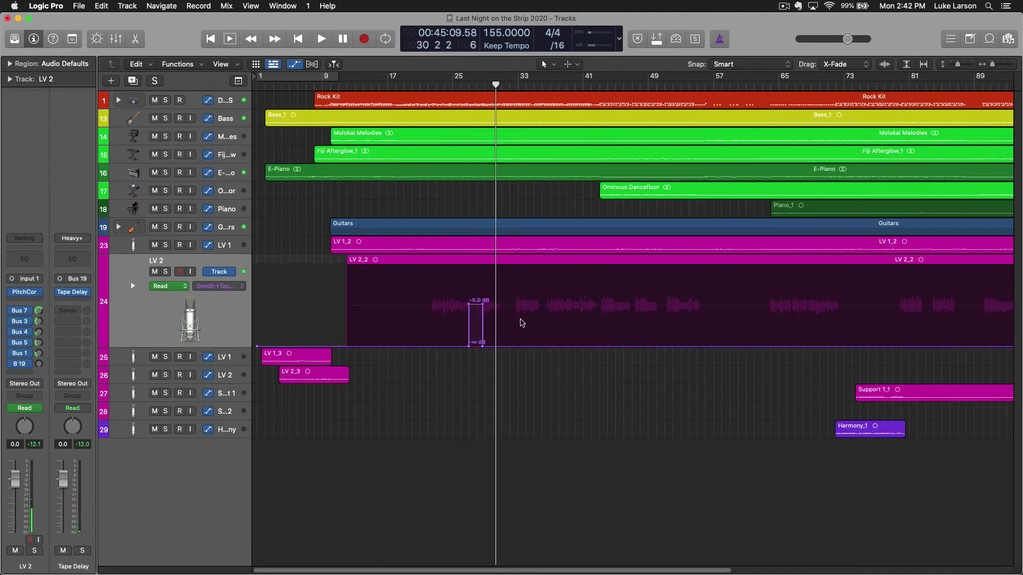
- Show the global tracks, including the Tempo track, above the full arrangement
key("super+Right")
key("super+Right")
key("super+Right")
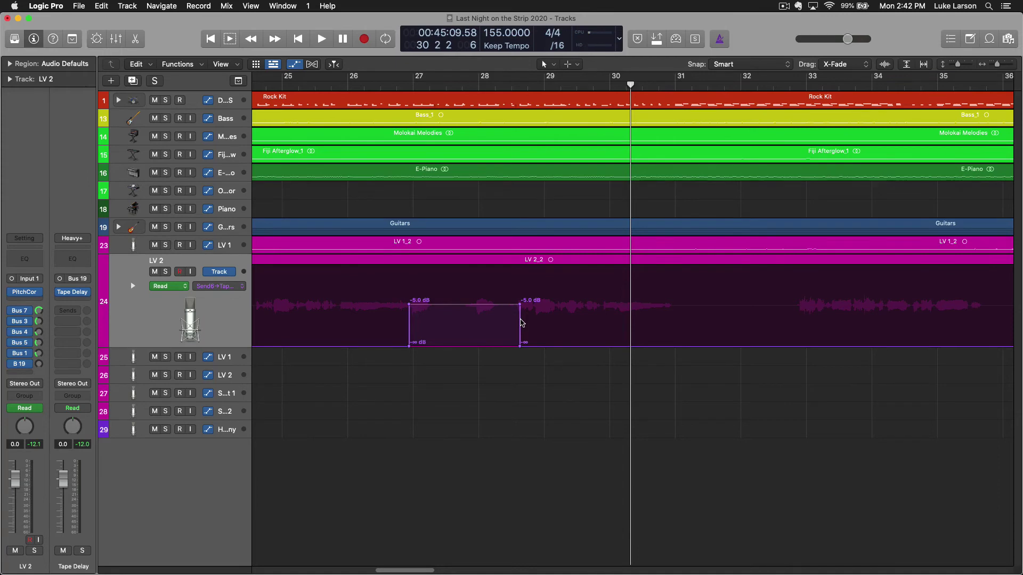
key("z")
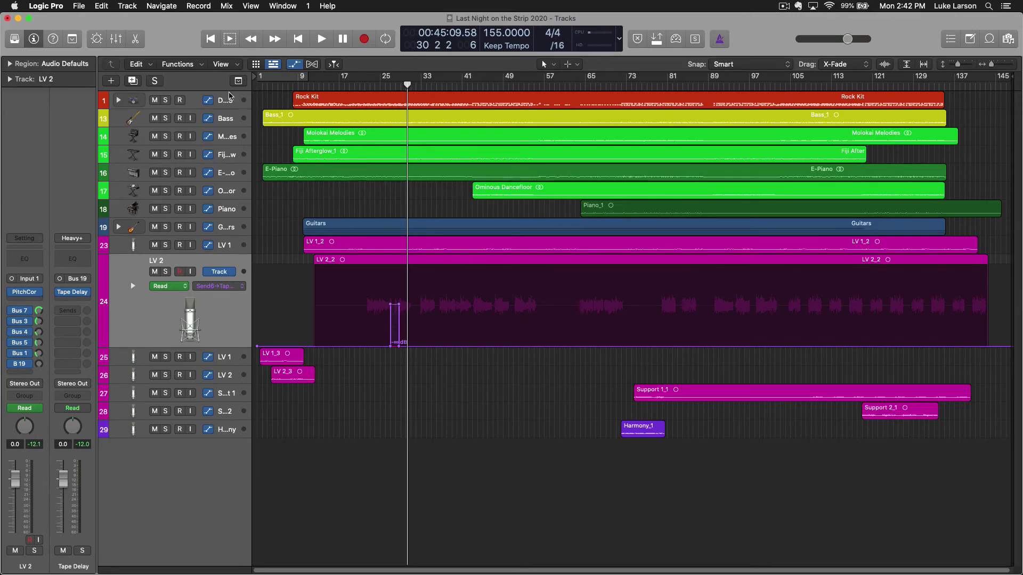
left_click(238, 82)
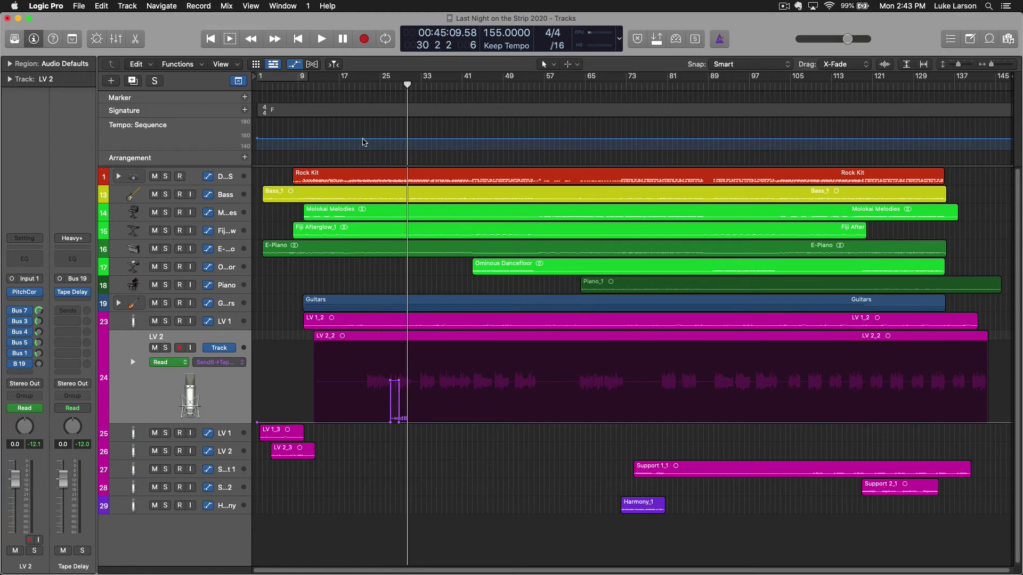
- Try raising the tempo to 159 between about bars 21 and 41 in the Tempo track, and undo the raise
left_click(360, 140)
left_click(461, 139)
left_click_drag(406, 140, 401, 137)
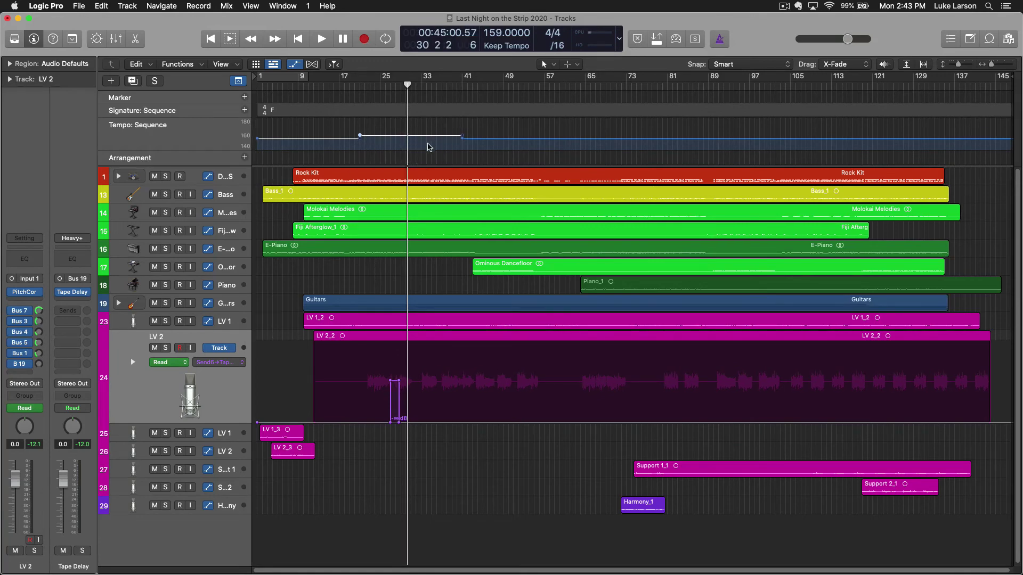
key("super+z")
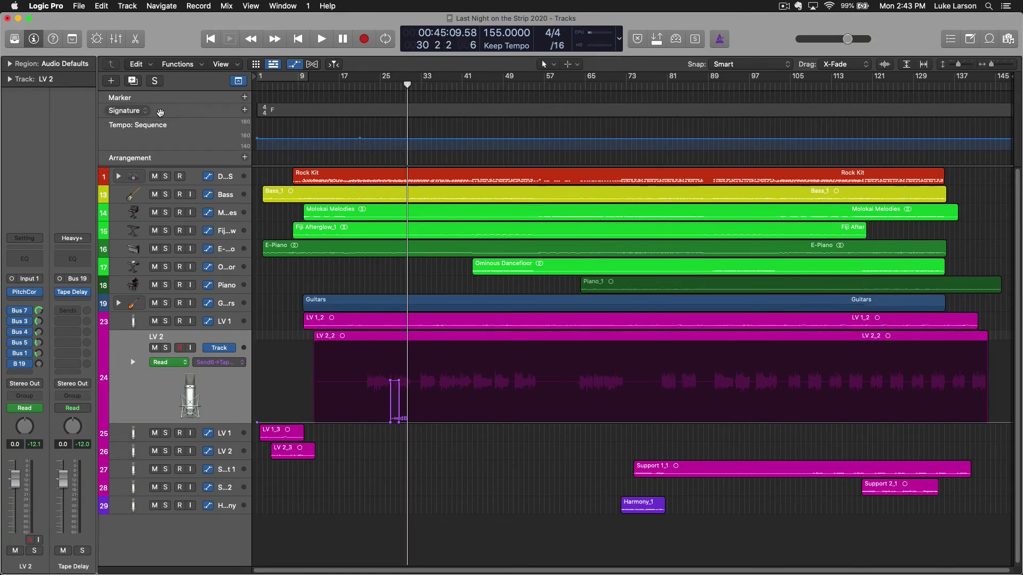